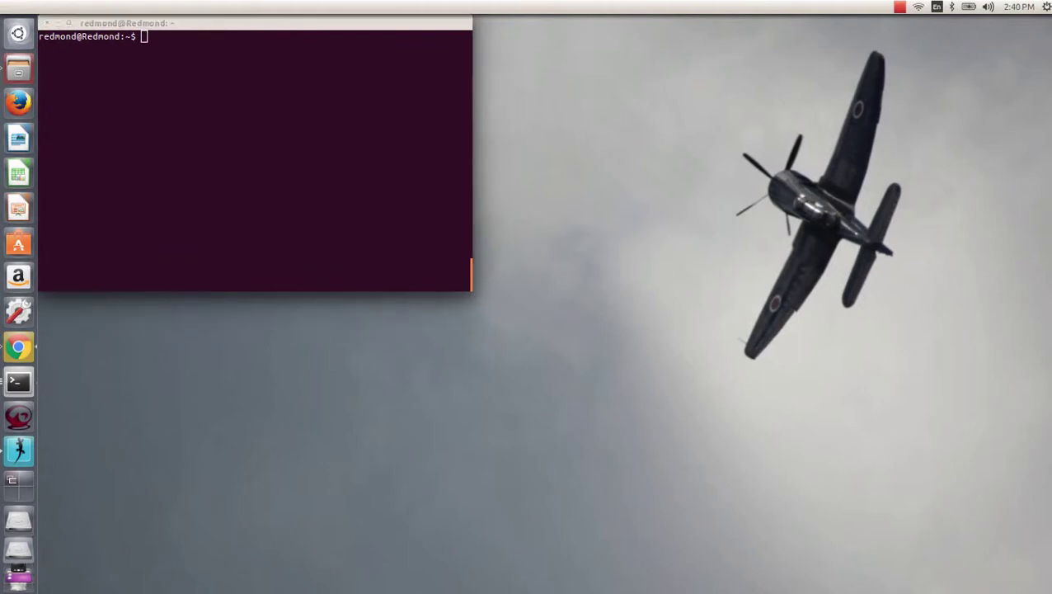
List the running ROS nodes with rosnode list and the available services with rosservice list.
left_click(264, 162)
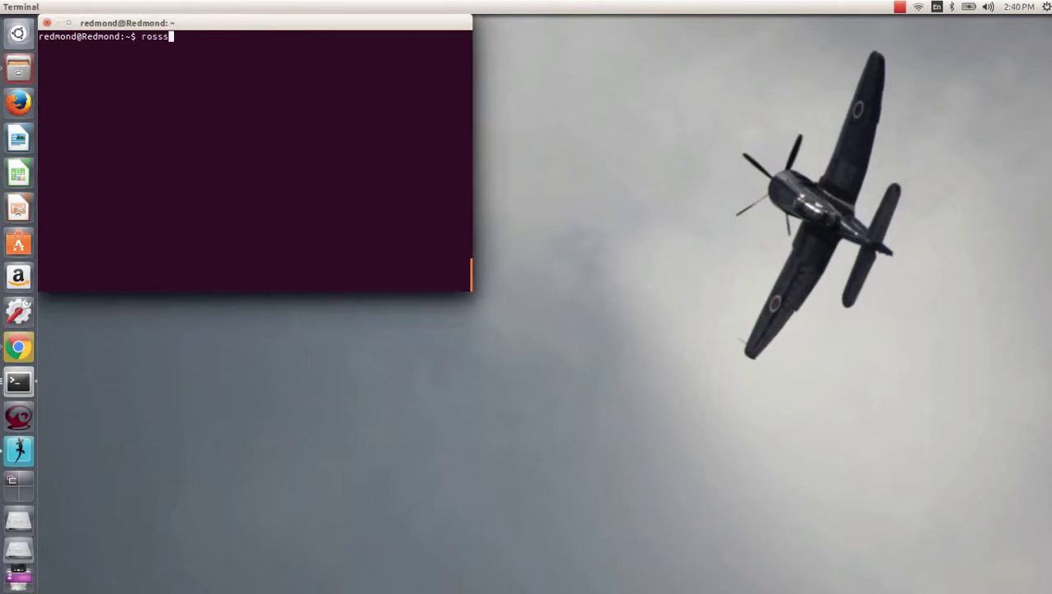
key("BackSpace")
key("BackSpace")
key("BackSpace")
key("BackSpace")
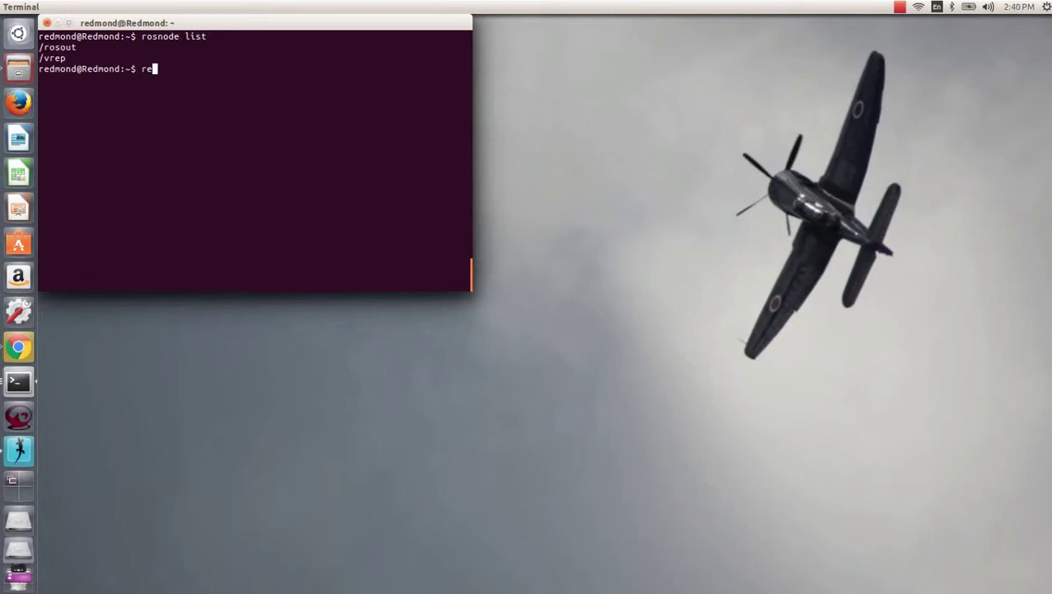
key("Tab")
type("list")
key("Return")
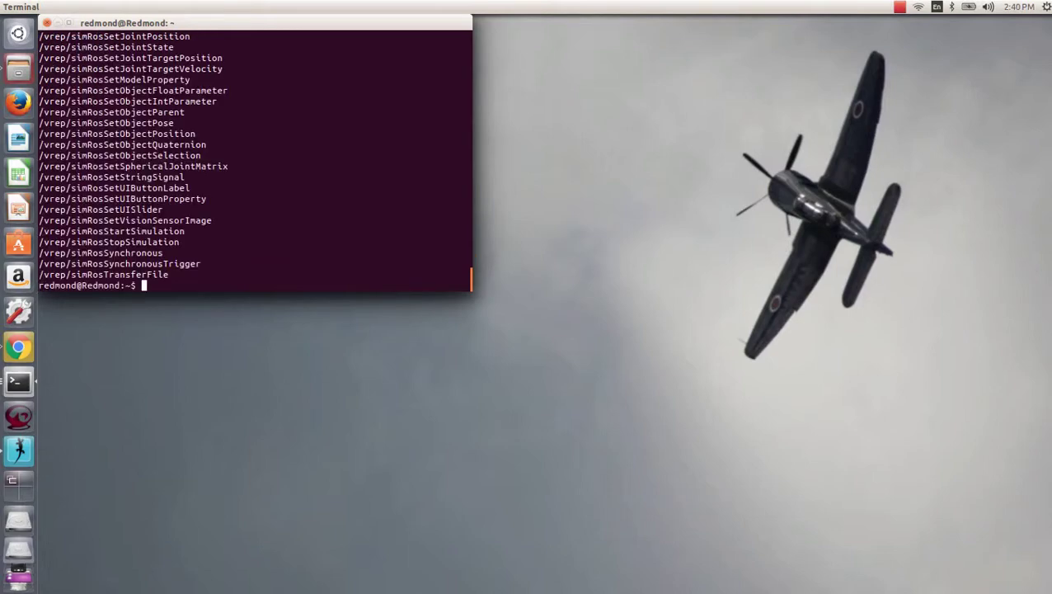
List the ROS topics with rostopic list and clear the terminal.
type("rostopic list")
key("Return")
type("cle")
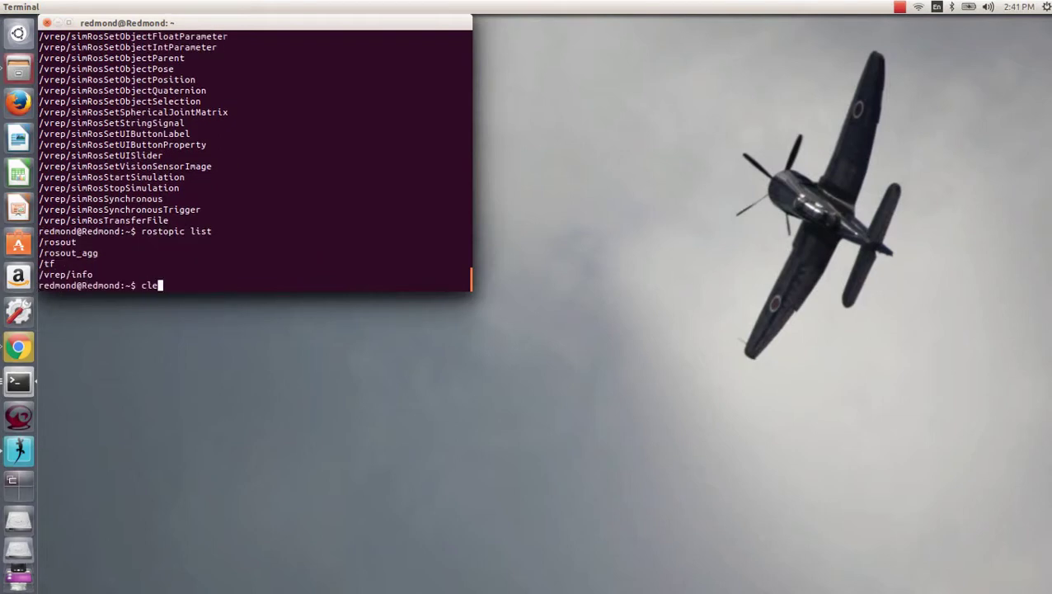
type("ar")
key("Return")
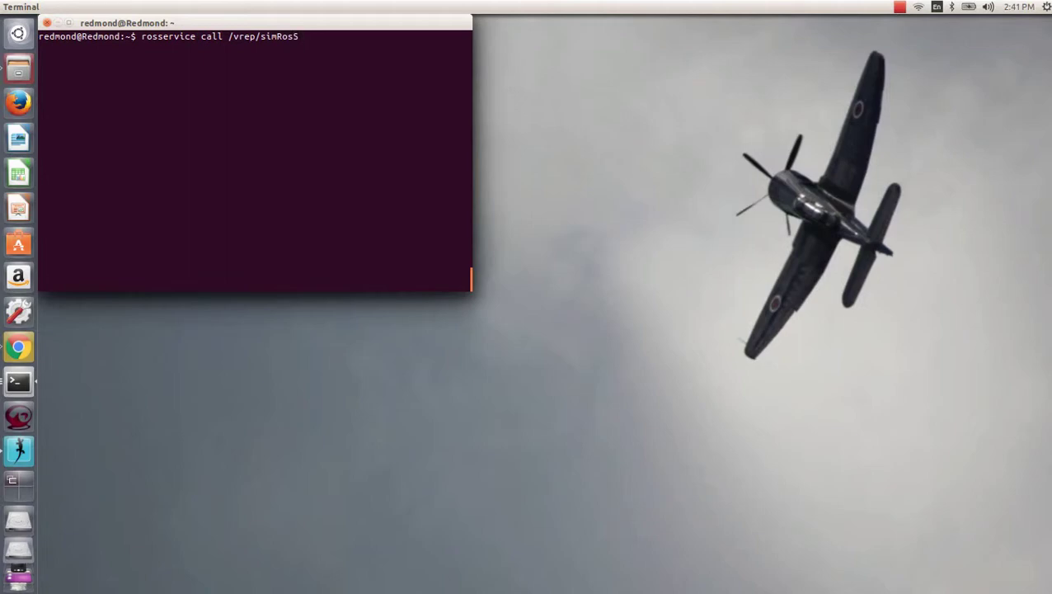
Start the simulation with rosservice call /vrep/simRosStartSimulation, then switch to V-REP and stop it.
key("Tab")
key("Tab")
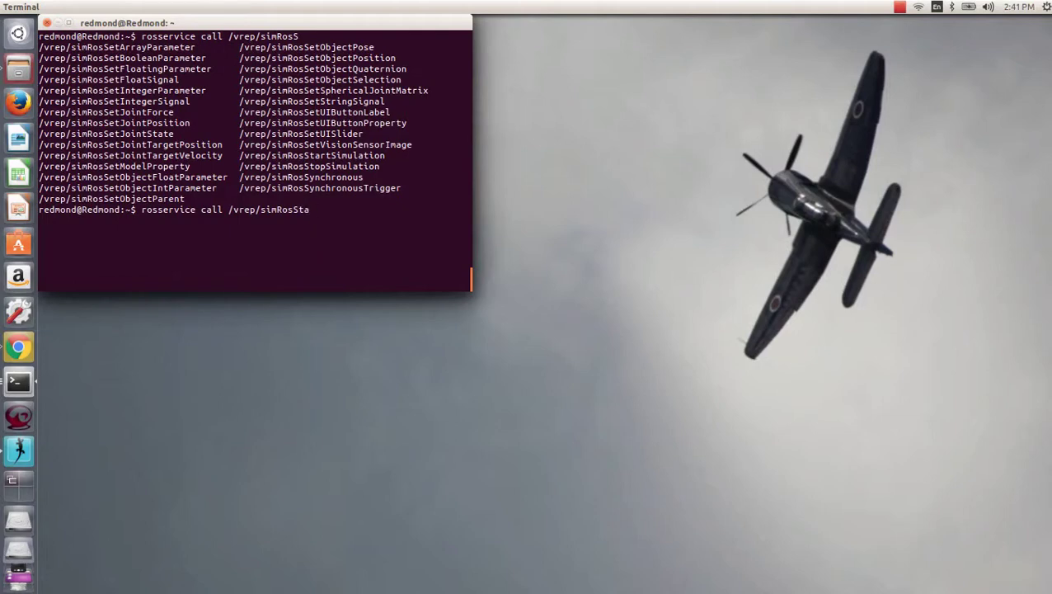
type("tartS")
key("Tab")
left_click(18, 571)
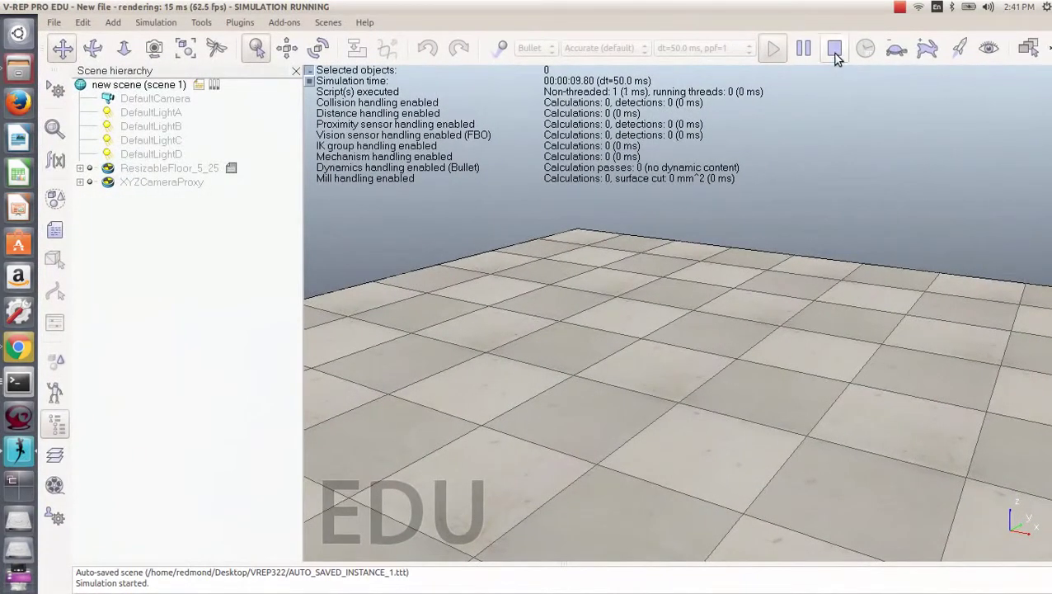
left_click(834, 51)
Open the scene Redmond_Exper_2_2_VSC_Joint_Vel_with_Noise2.ttt from the Desktop folder Redmond_VREP_Files.
left_click(54, 22)
left_click(142, 83)
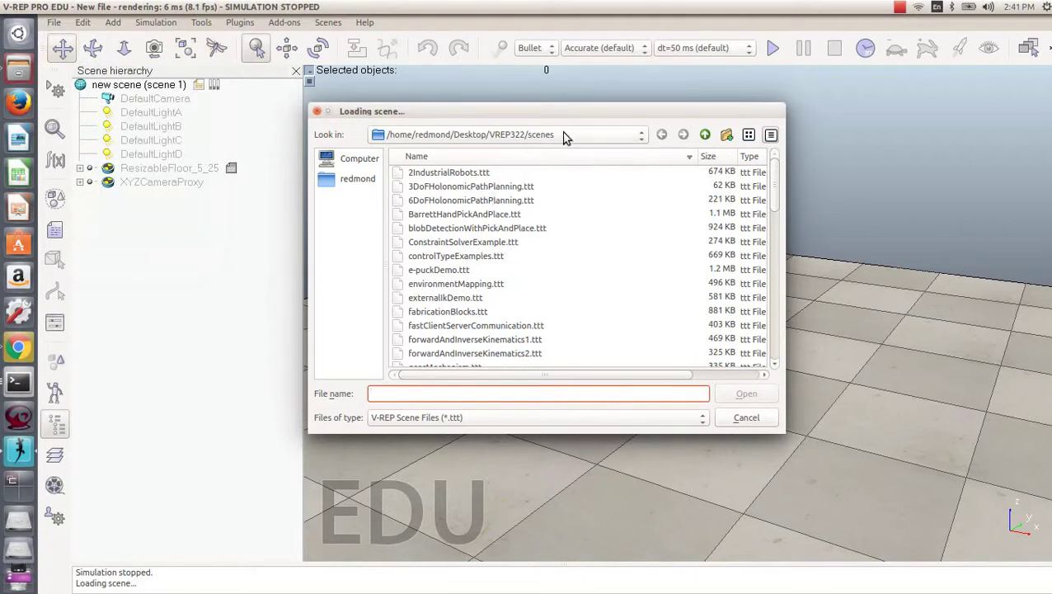
left_click(566, 135)
left_click(479, 169)
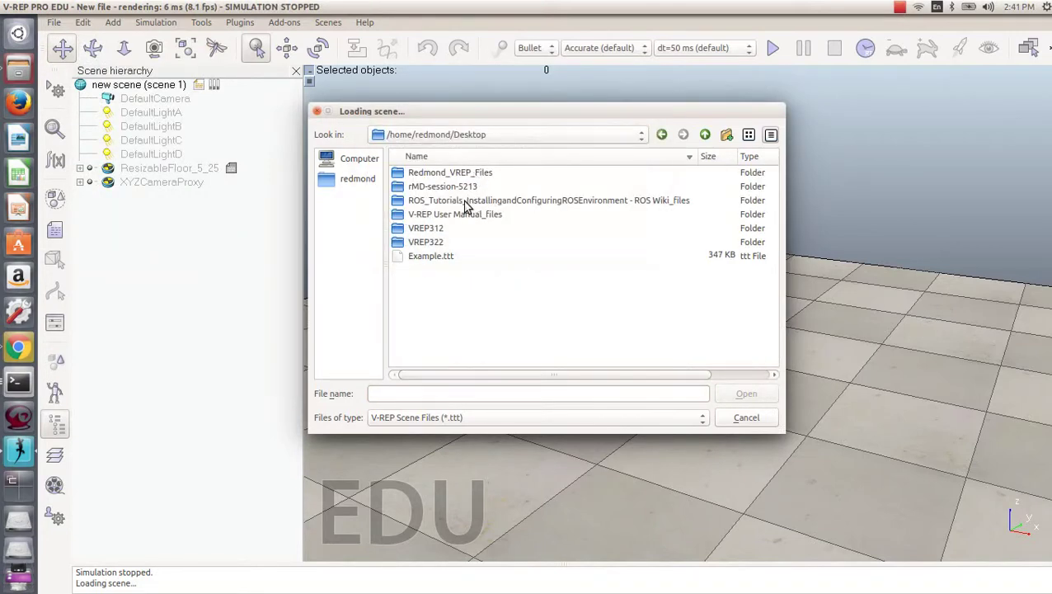
double_click(460, 172)
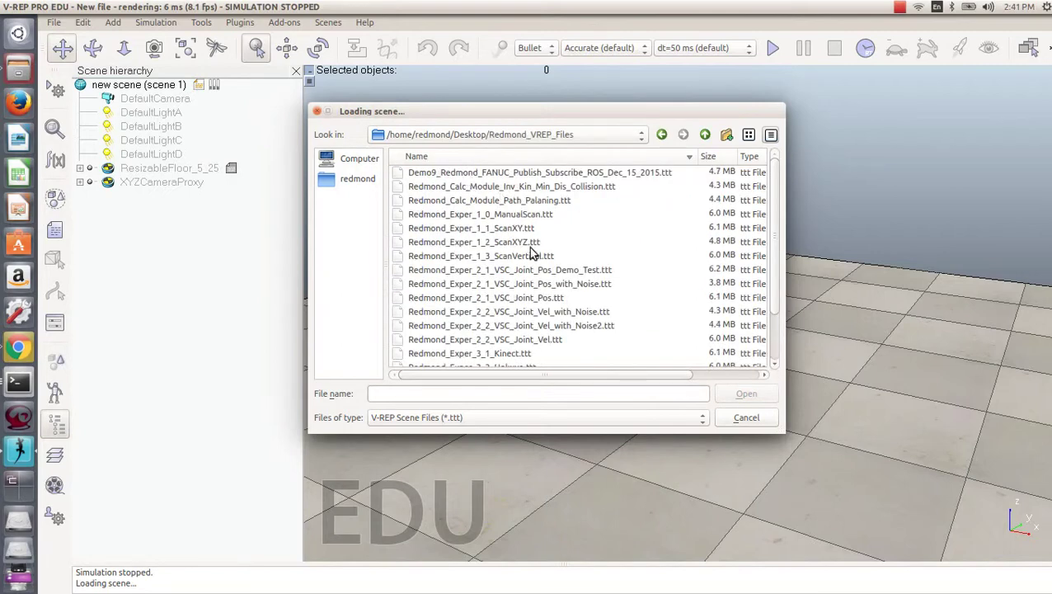
left_click(577, 327)
left_click(740, 394)
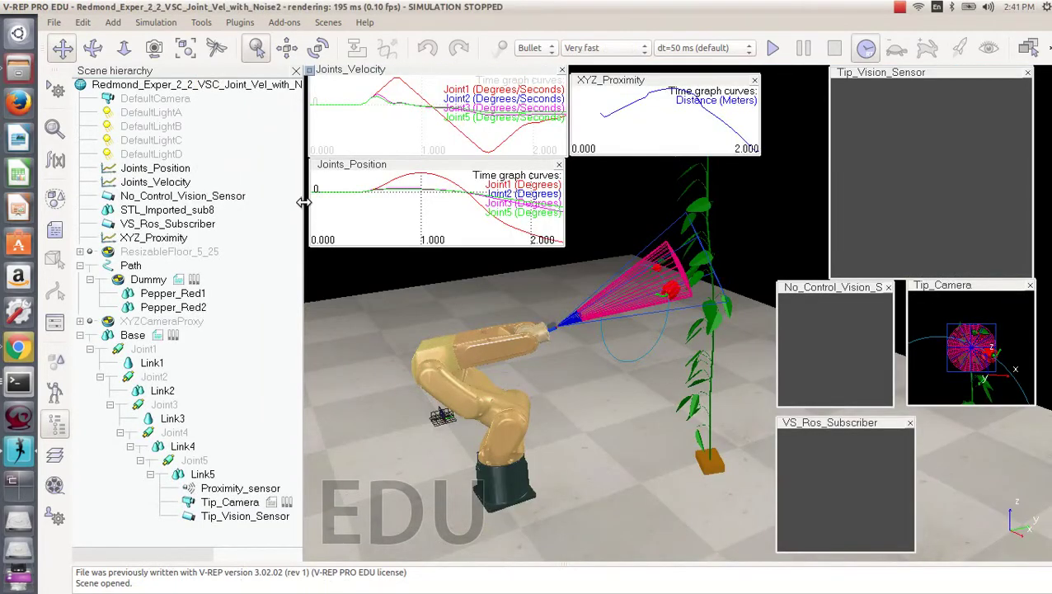
Narrow the scene hierarchy and rearrange the floating views, shrinking Tip_Vision_Sensor and placing No_Control_Vision_Sensor below Tip_Camera.
left_click_drag(304, 203, 188, 202)
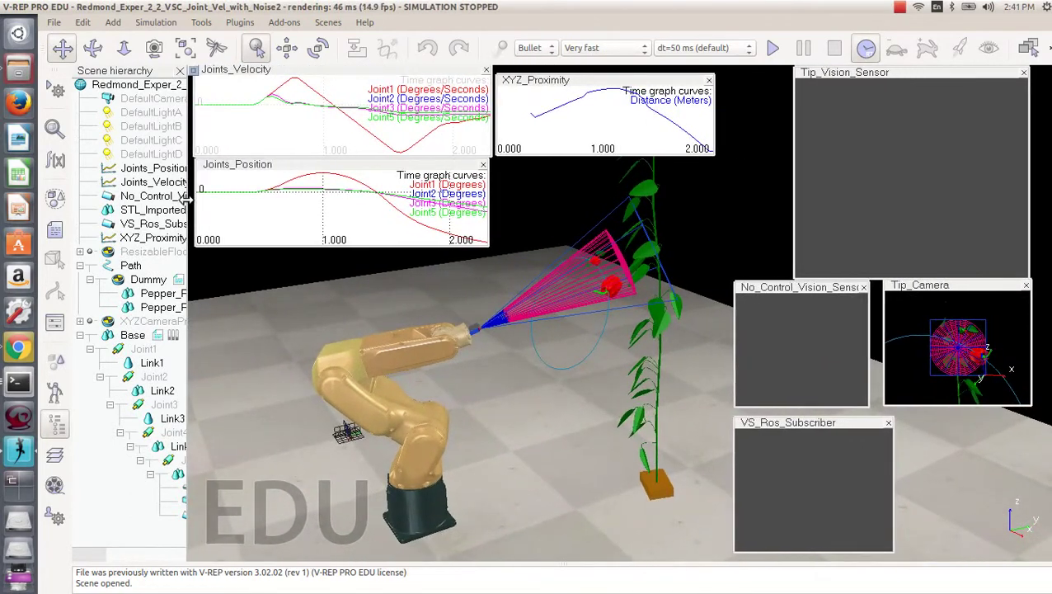
left_click_drag(794, 278, 822, 225)
left_click_drag(795, 283, 772, 227)
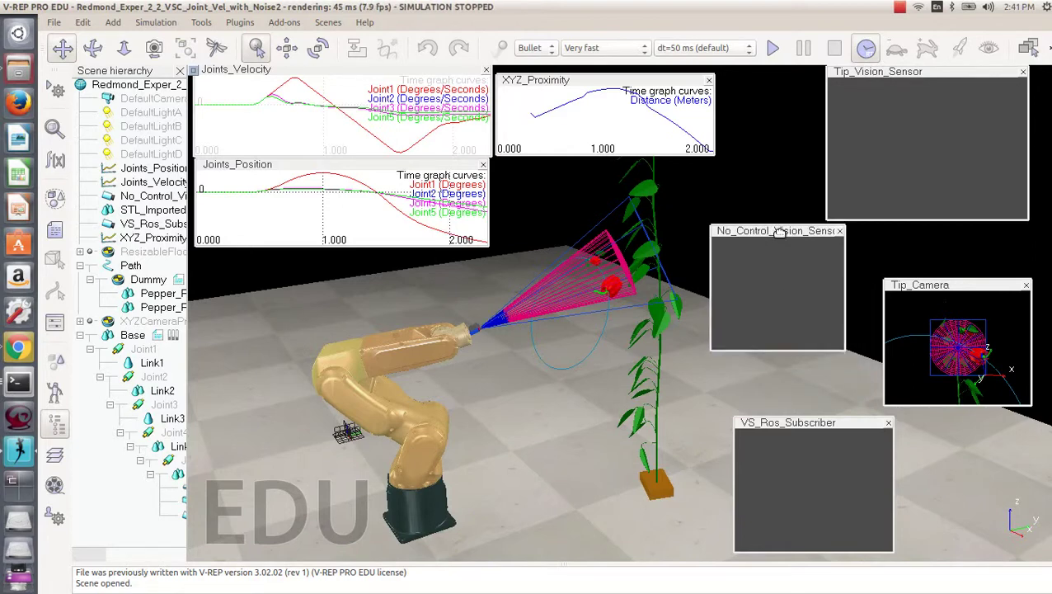
left_click_drag(950, 287, 958, 235)
left_click_drag(816, 422, 789, 351)
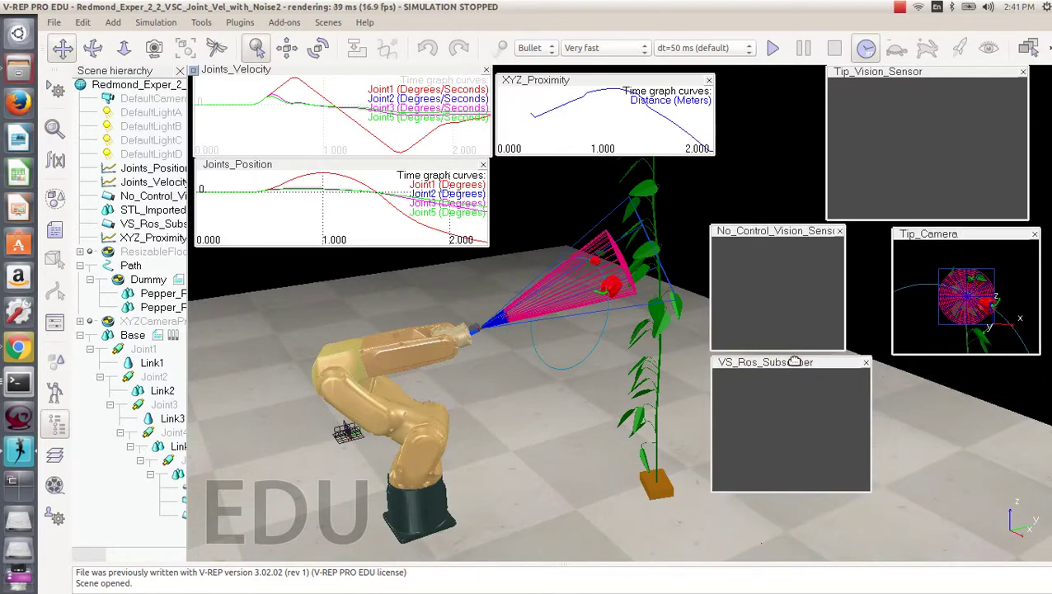
left_click_drag(800, 230, 990, 385)
Place the Tip_Vision_Sensor and VS_Ros_Subscriber views side by side at matching height, and move the XYZ_Proximity graph to the plant's base.
left_click_drag(867, 71, 760, 78)
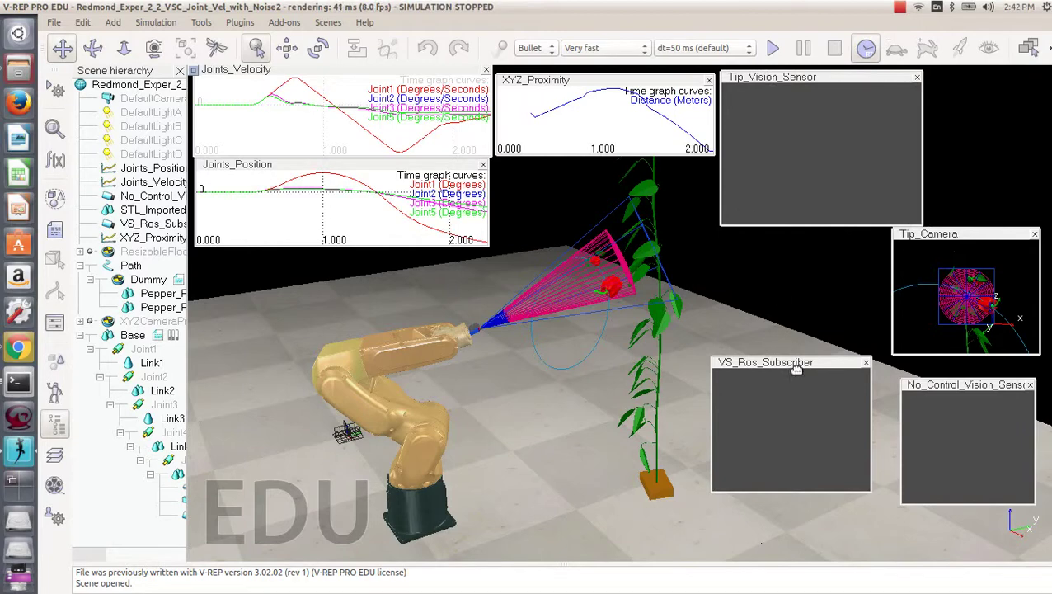
left_click_drag(794, 367, 957, 80)
left_click_drag(858, 80, 833, 80)
left_click_drag(887, 219, 860, 202)
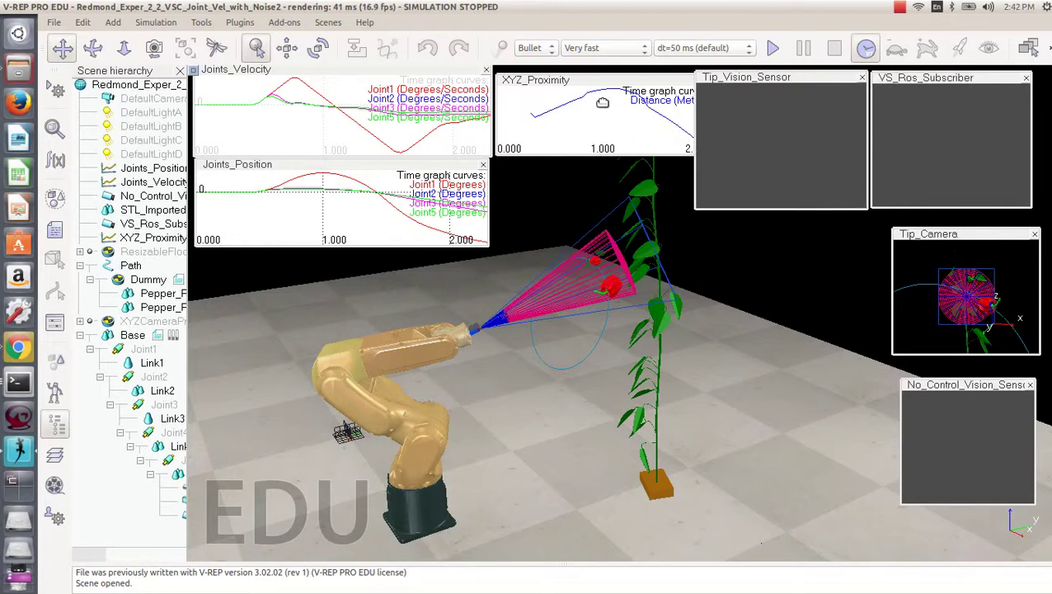
left_click_drag(617, 83, 695, 479)
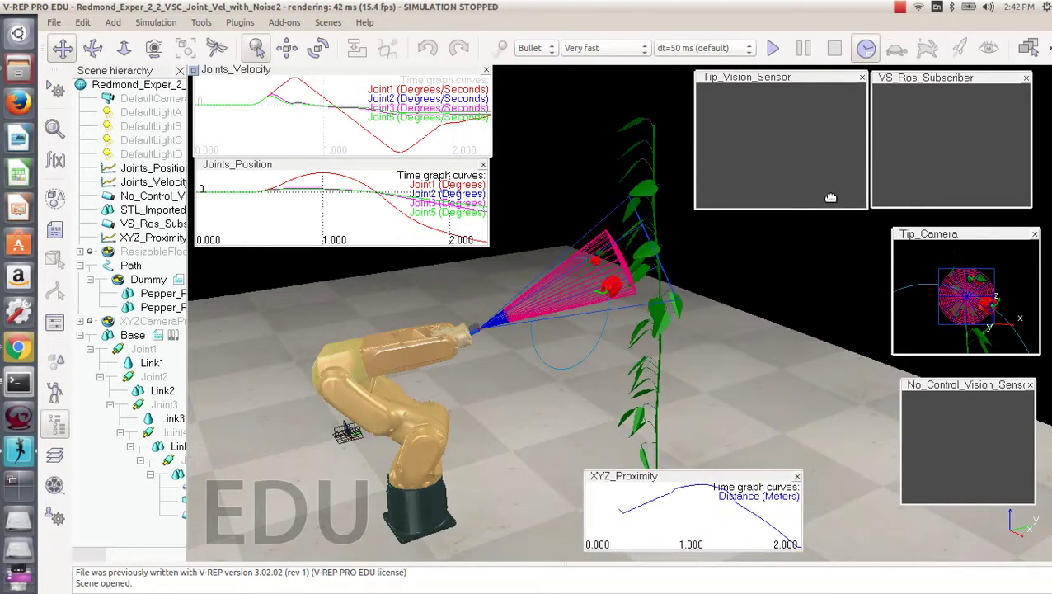
left_click_drag(896, 207, 842, 214)
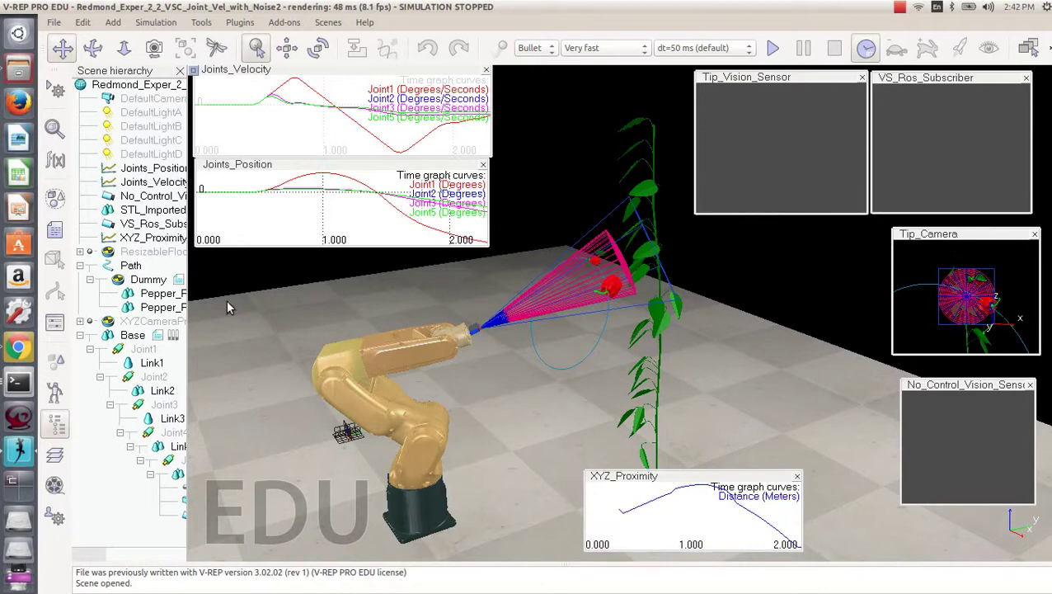
Switch to the terminal and start the loaded scene's simulation by repeating rosservice call /vrep/simRosStartSimulation.
left_click(18, 382)
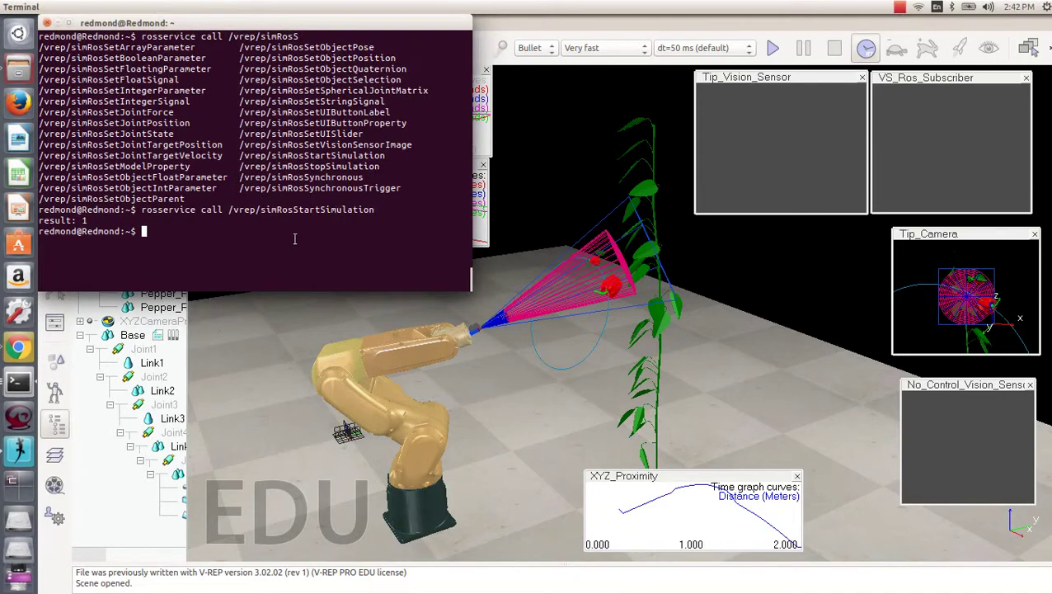
key("Up")
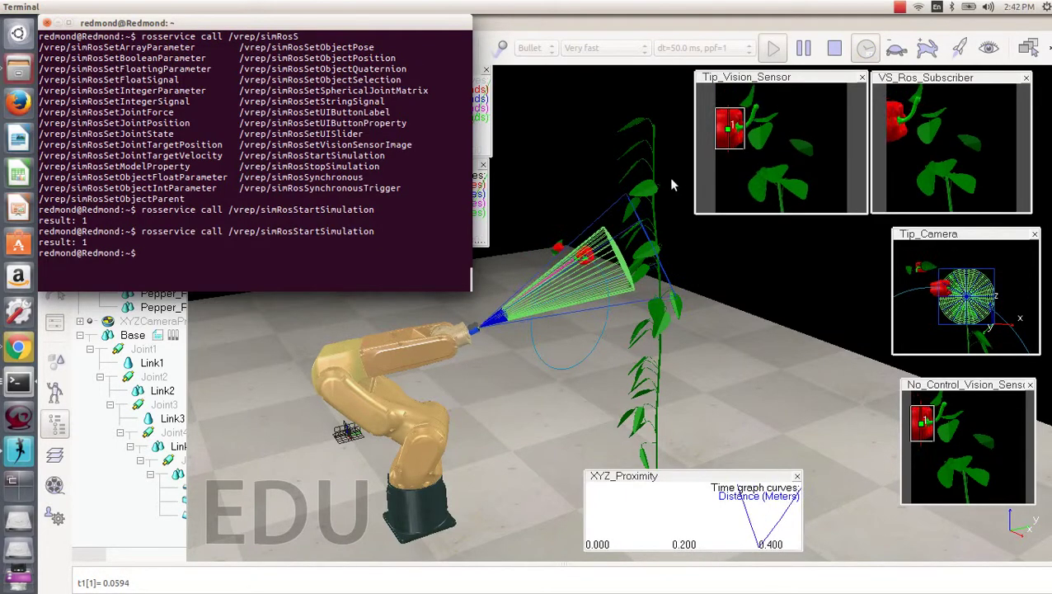
Narrow the Tip_Vision_Sensor and VS_Ros_Subscriber views and move them next to each other, closer to the plant.
left_click(702, 181)
left_click_drag(702, 180, 730, 179)
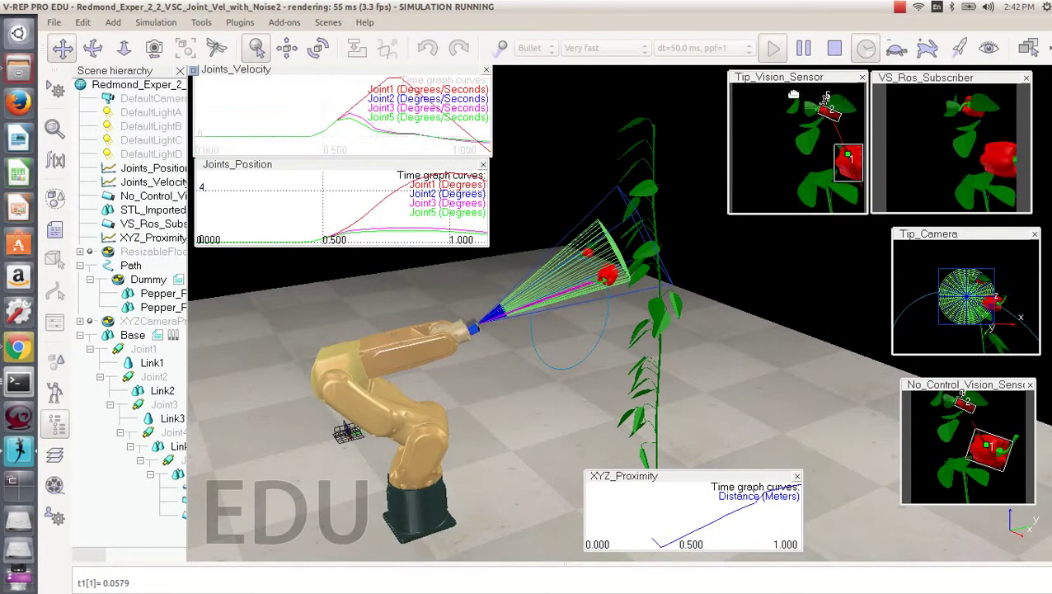
left_click_drag(770, 77, 708, 73)
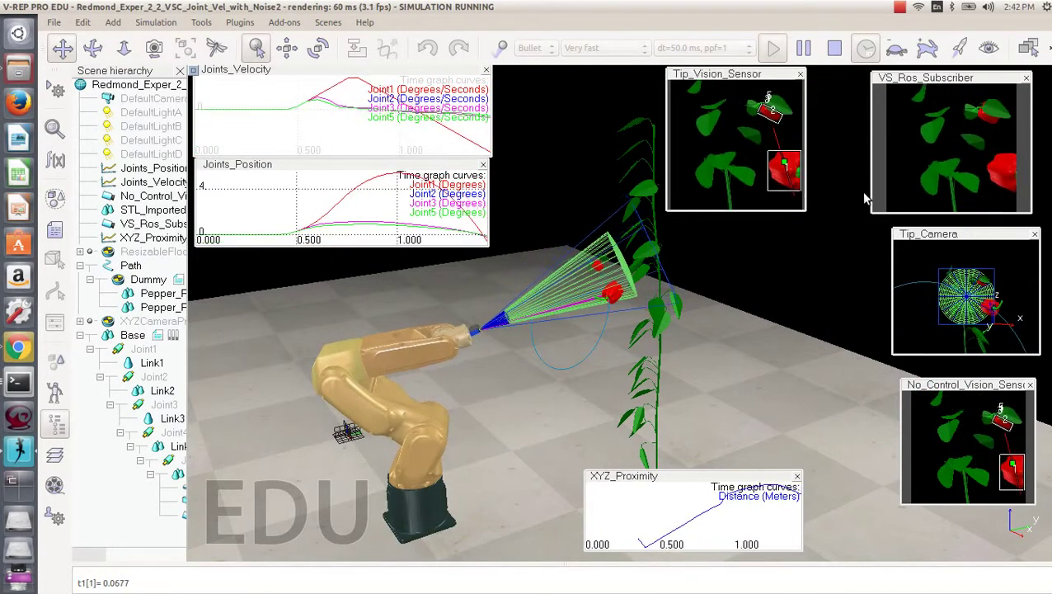
left_click_drag(872, 195, 896, 195)
left_click_drag(963, 78, 883, 77)
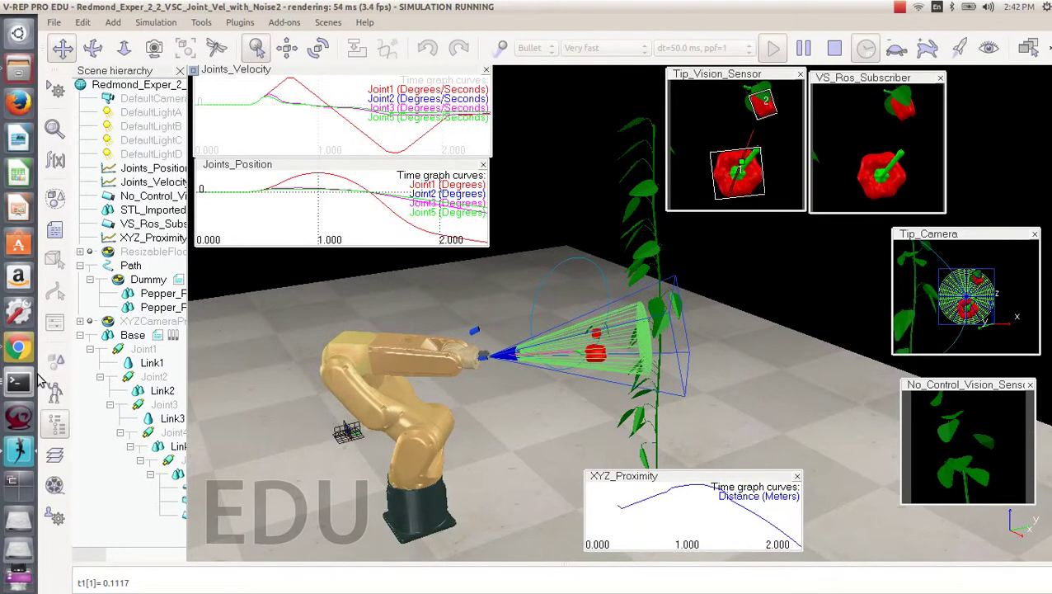
Switch to the terminal and list the ROS topics of the running scene with rostopic list.
key("alt+Tab")
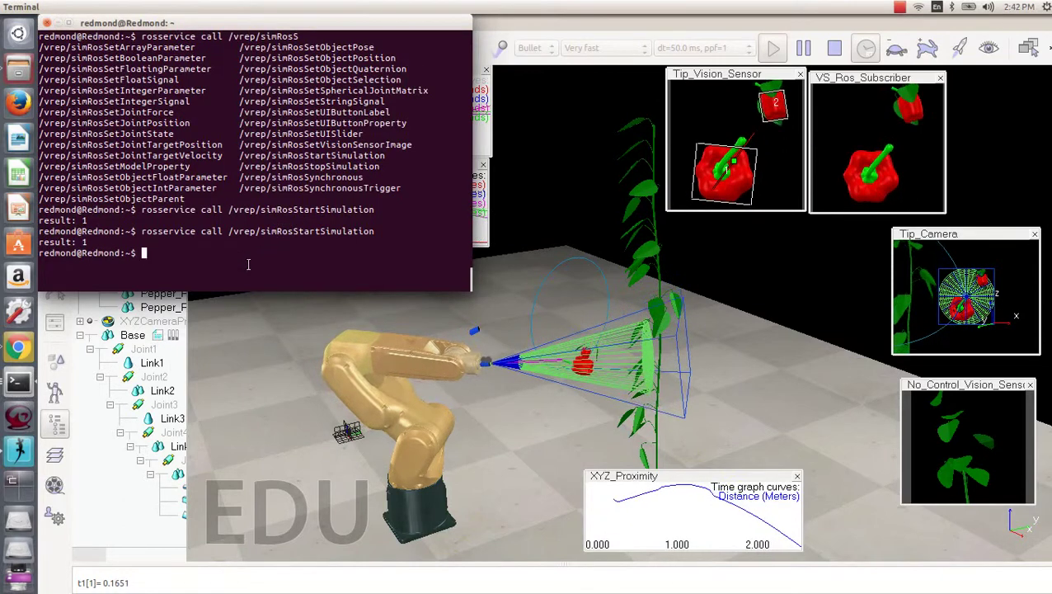
type("rost")
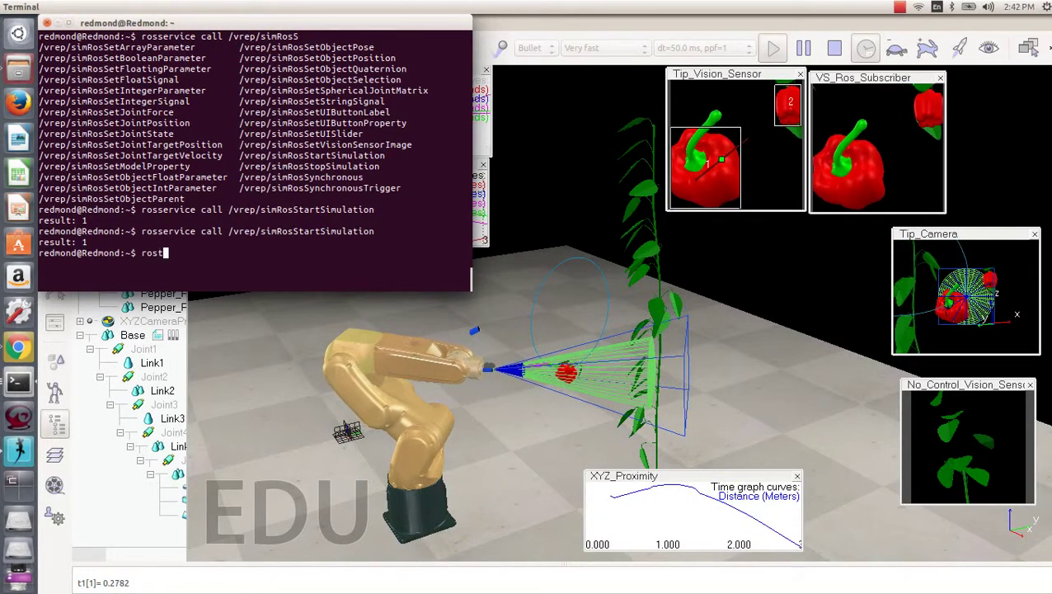
type("opic list")
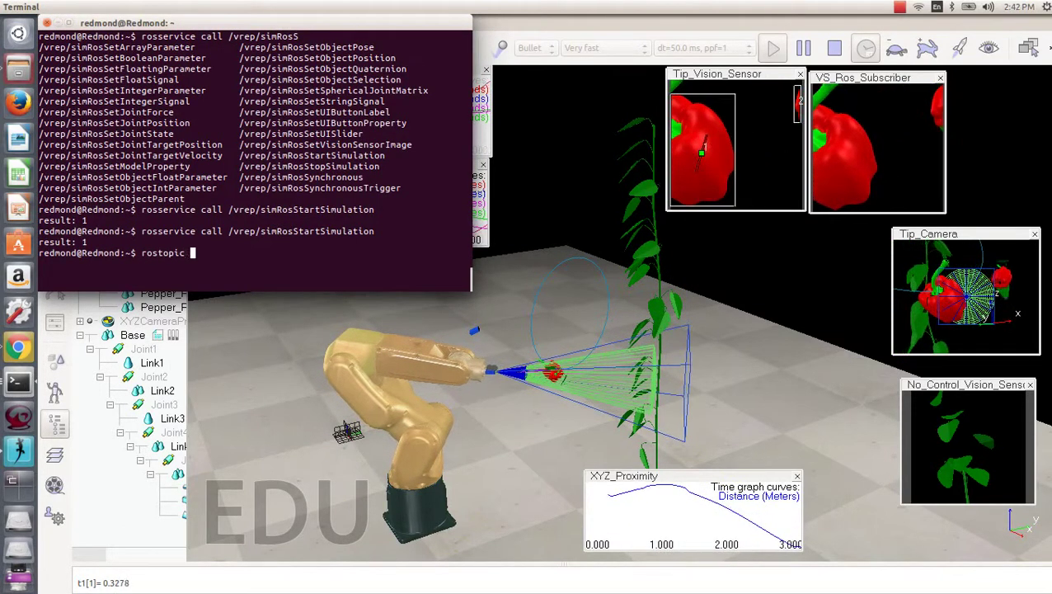
key("Return")
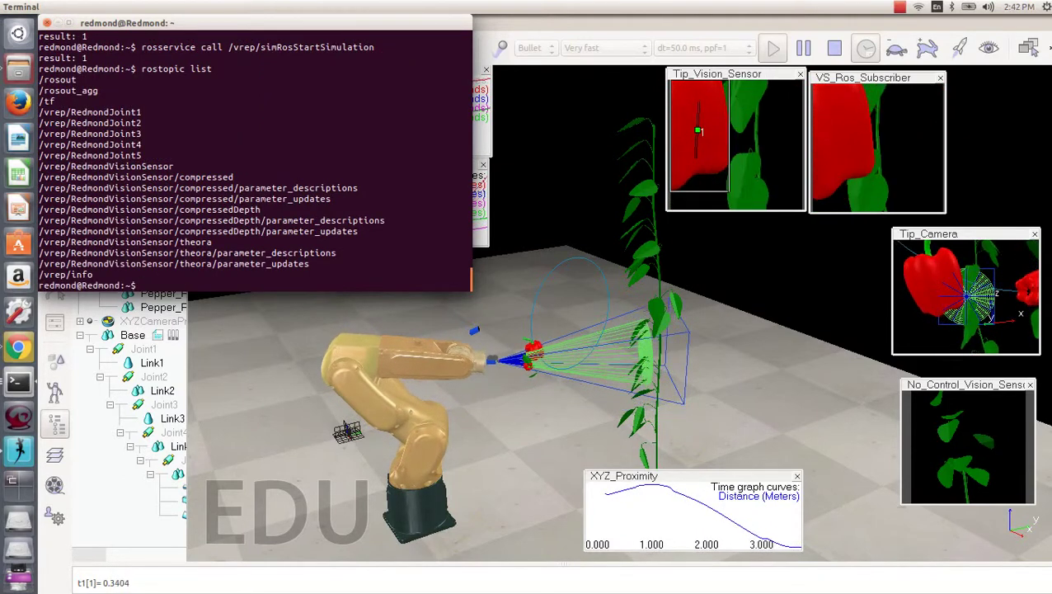
Stream the first joint's published state with rostopic echo /vrep/RedmondJoint1.
type("echo")
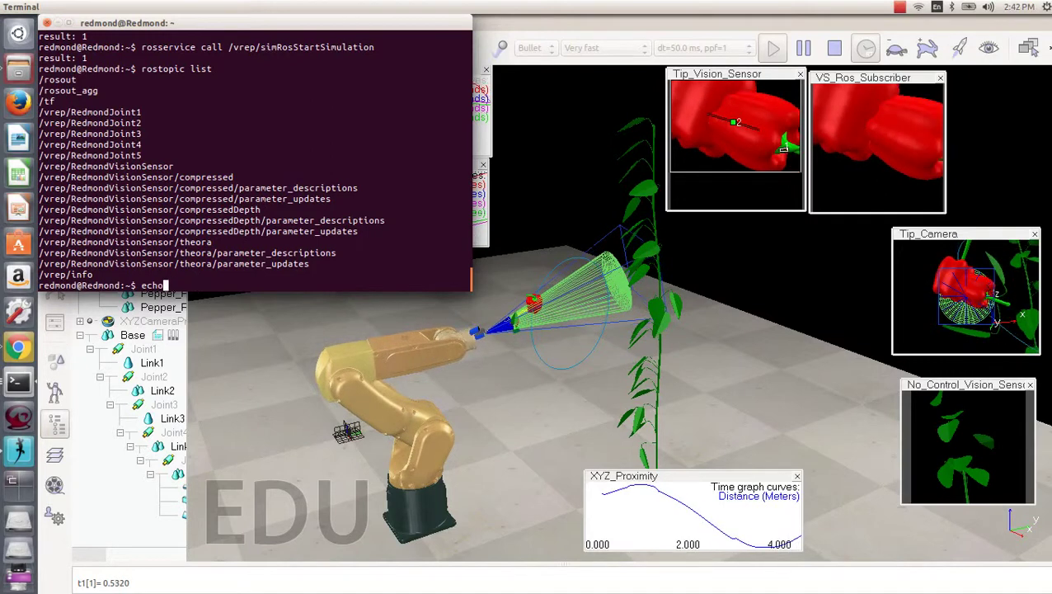
key("BackSpace")
key("BackSpace")
key("BackSpace")
key("BackSpace")
key("BackSpace")
type("rostopic ec")
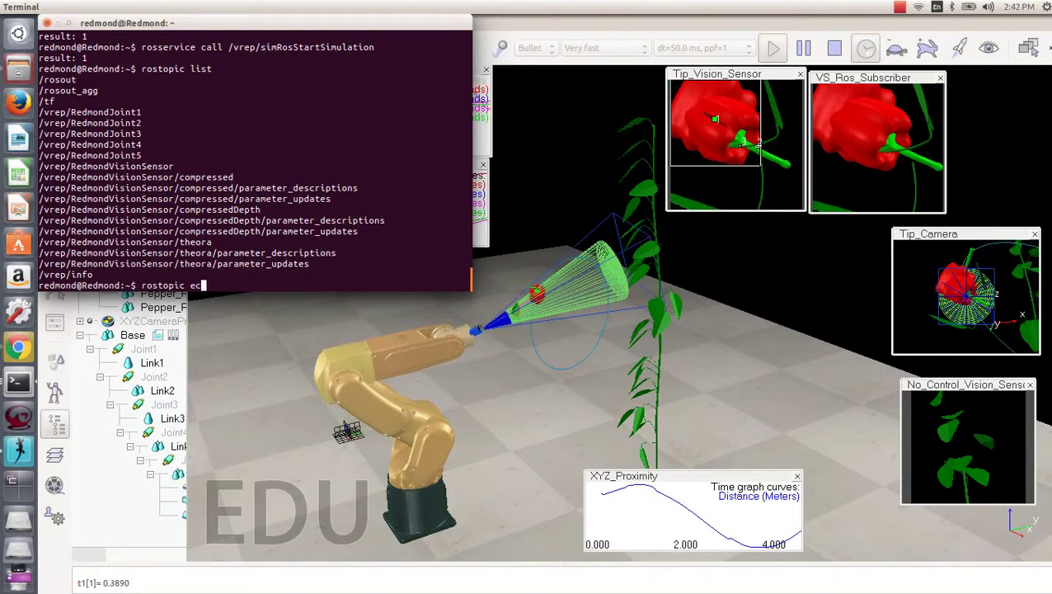
type("ho /v")
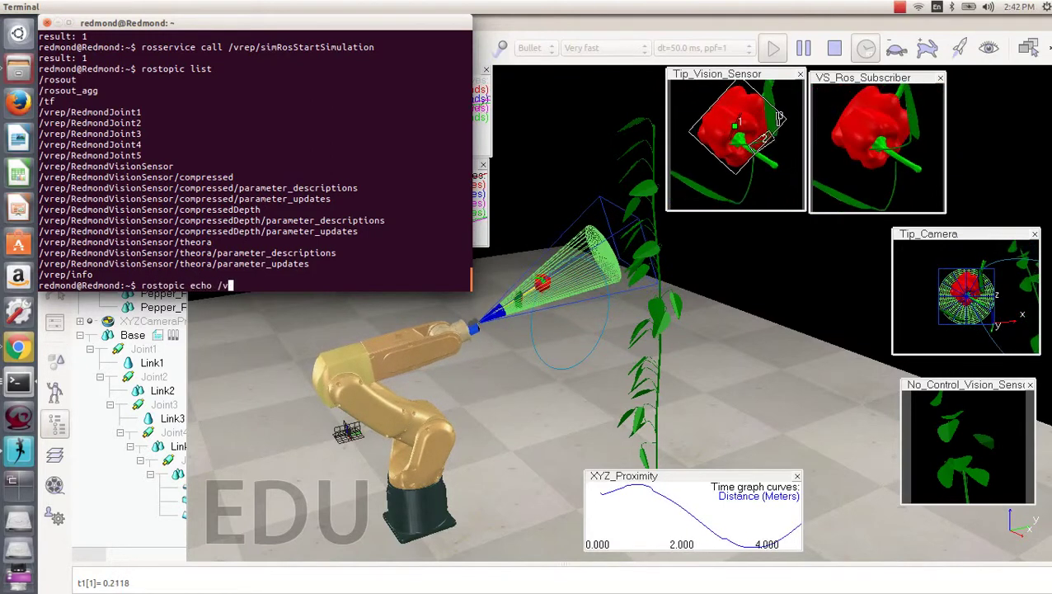
type("rep/")
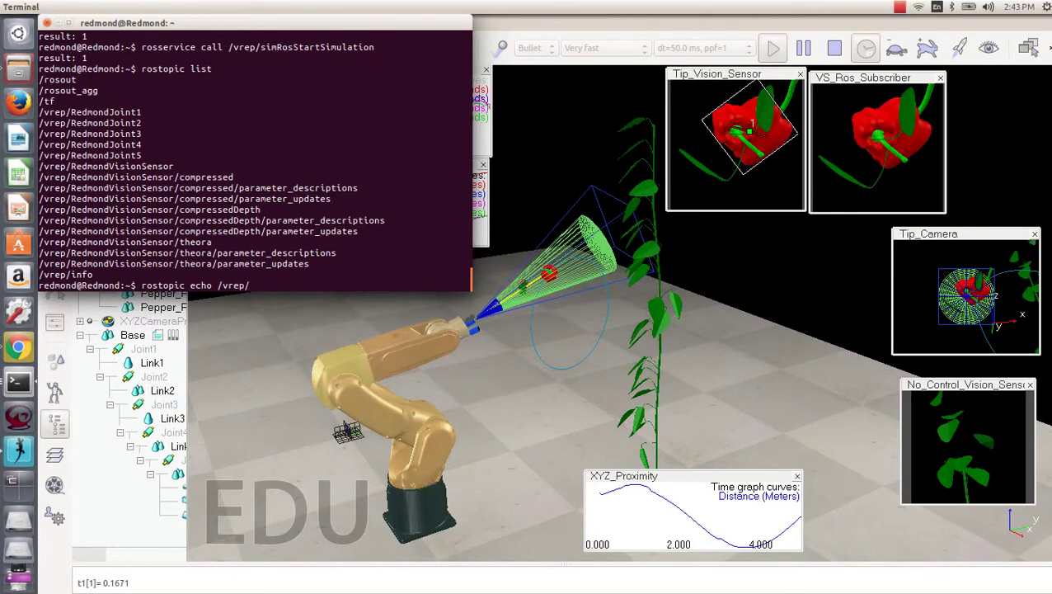
type("Redmon")
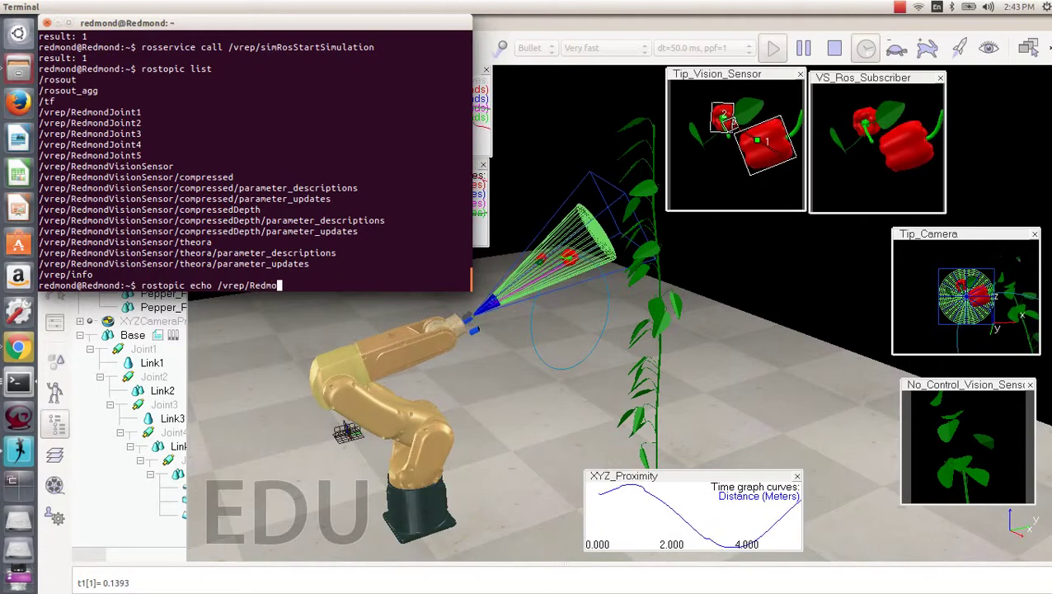
type("d")
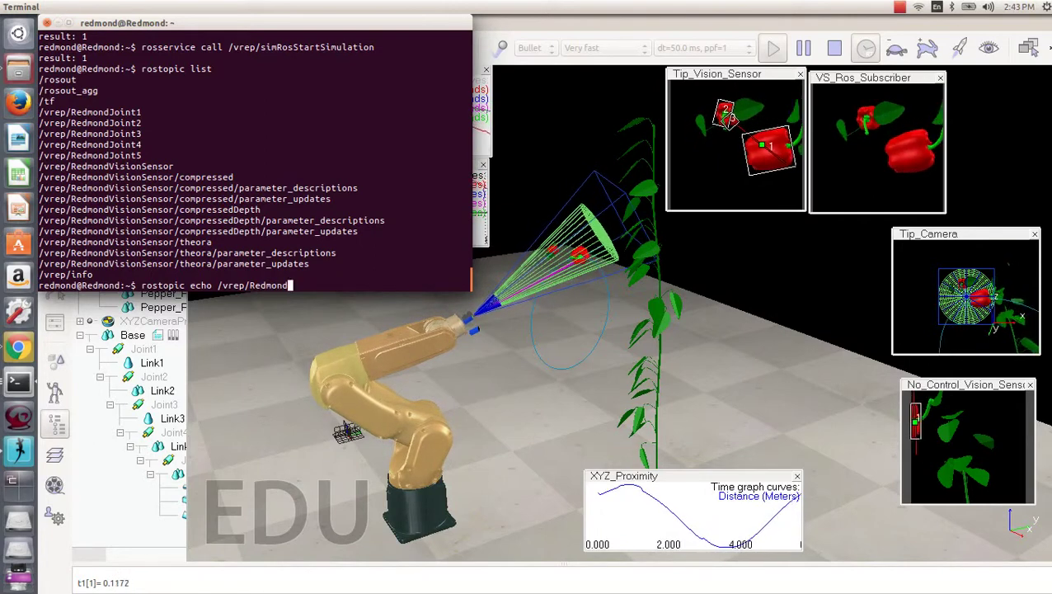
type("Joint1")
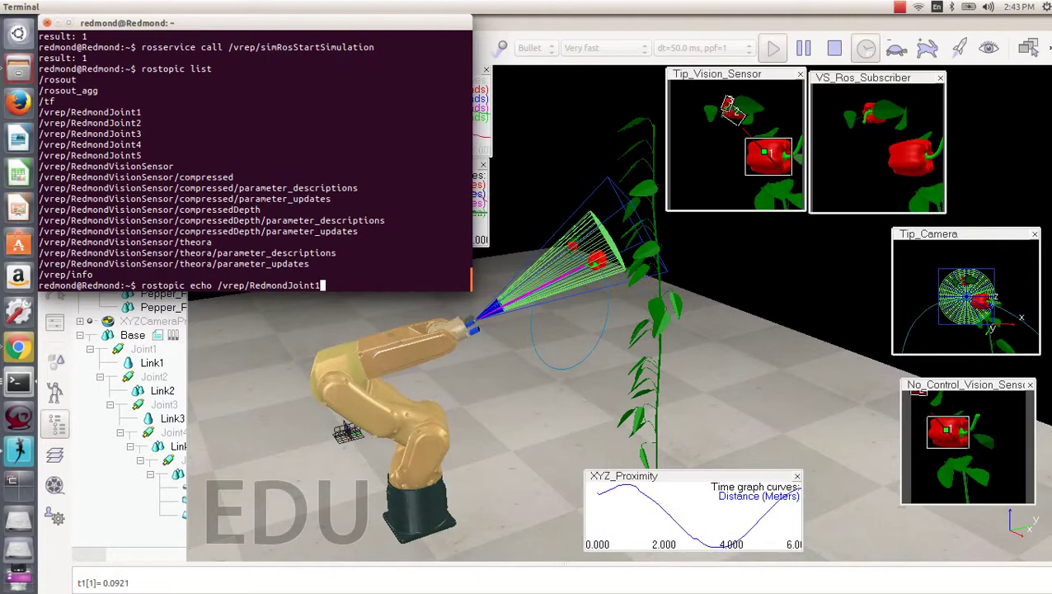
key("Return")
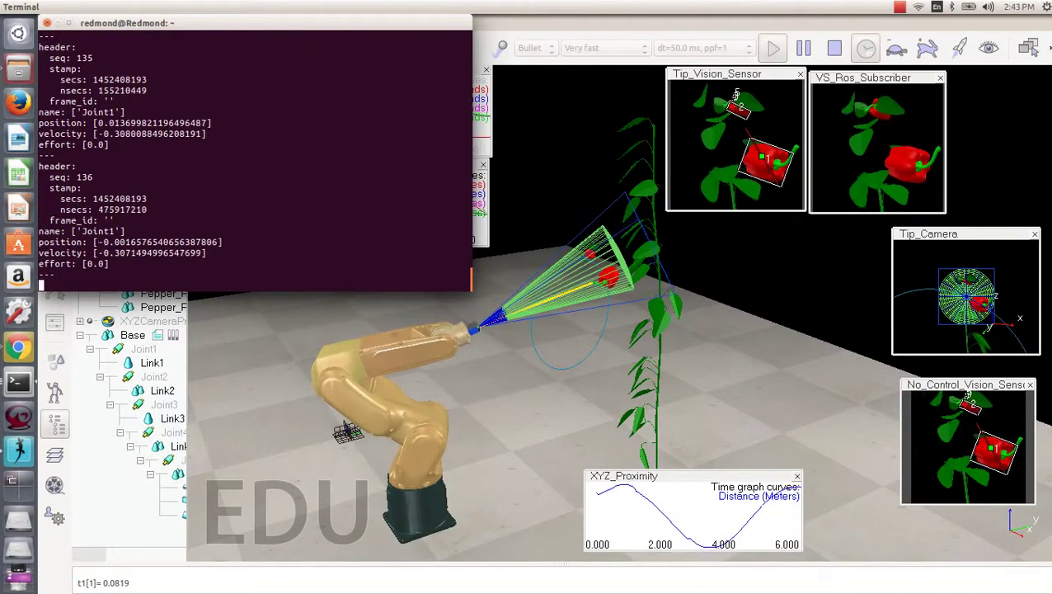
Stop the running stream and echo the second joint's published state with rostopic echo /vrep/RedmondJoint2.
key("ctrl+c")
key("Up")
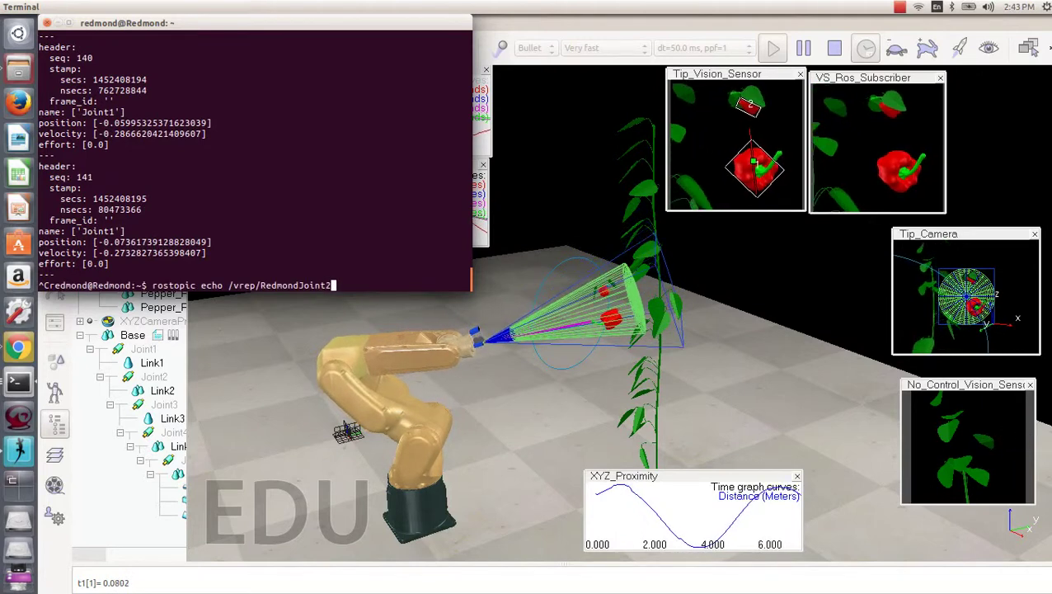
key("BackSpace")
type("2")
key("Return")
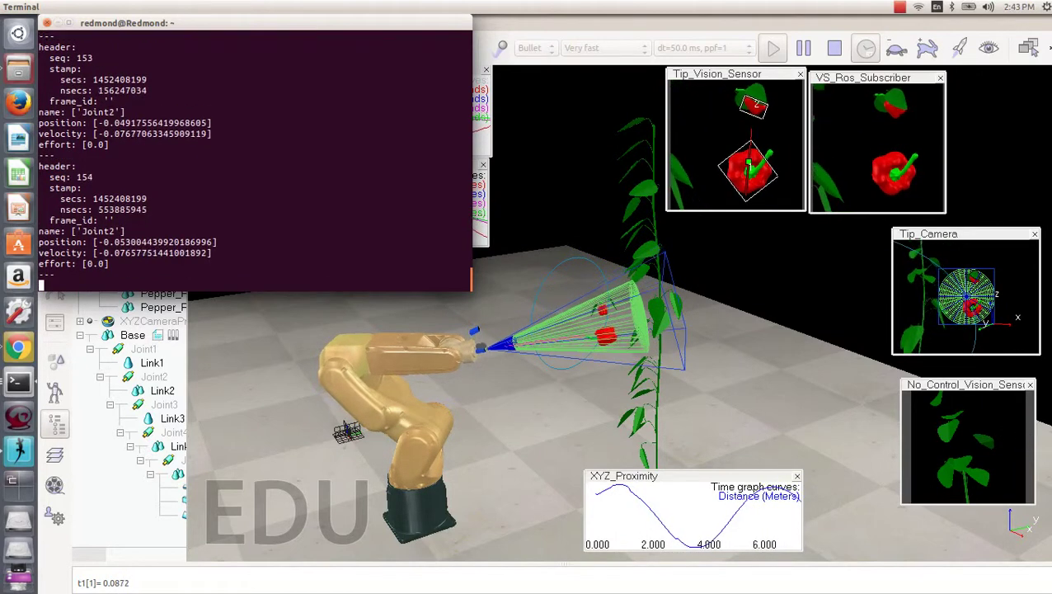
Stop the second joint's stream and echo the third joint's state with rostopic echo /vrep/RedmondJoint3.
key("ctrl+c")
key("Return")
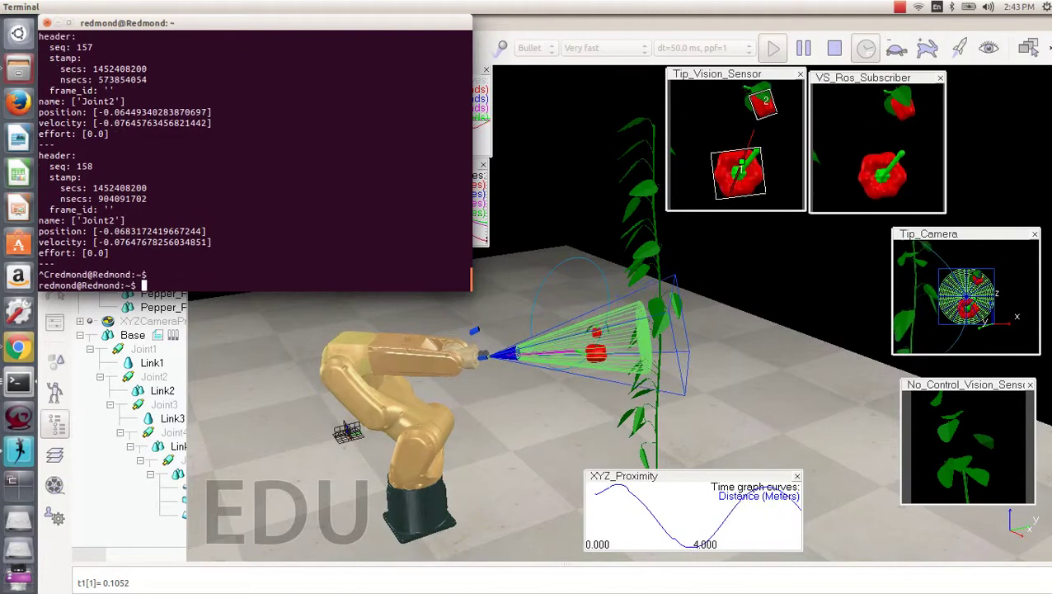
key("Up")
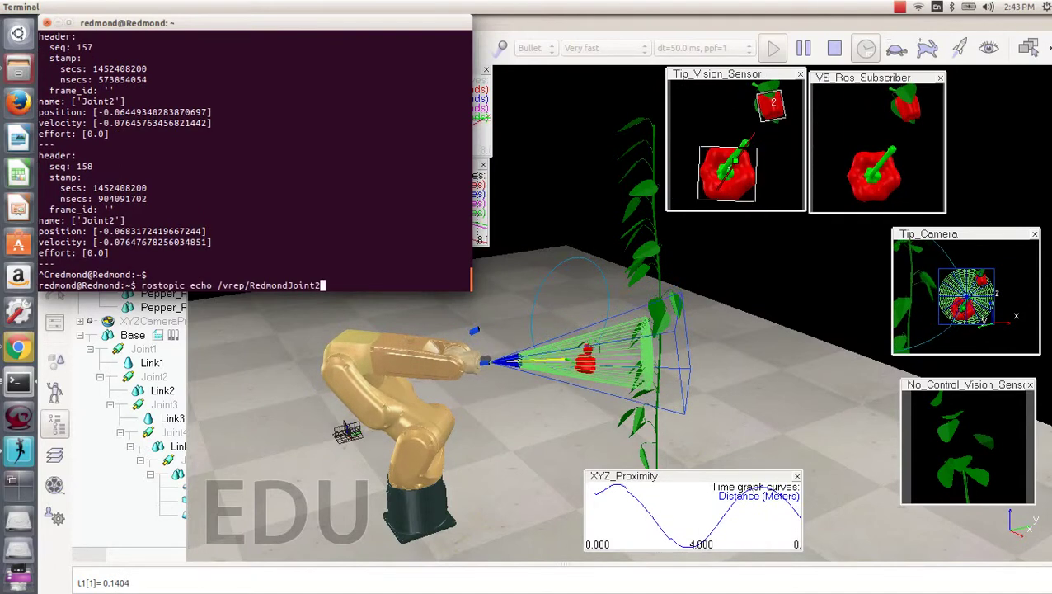
key("BackSpace")
type("3")
key("Return")
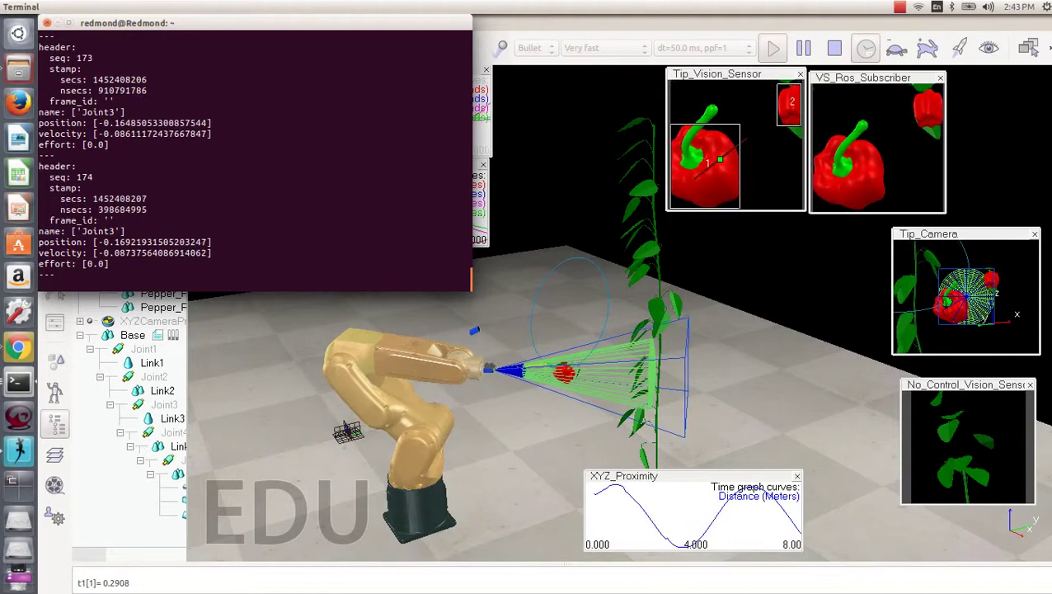
Stop the third joint's stream and echo the fourth joint's state with rostopic echo /vrep/RedmondJoint4.
key("ctrl+c")
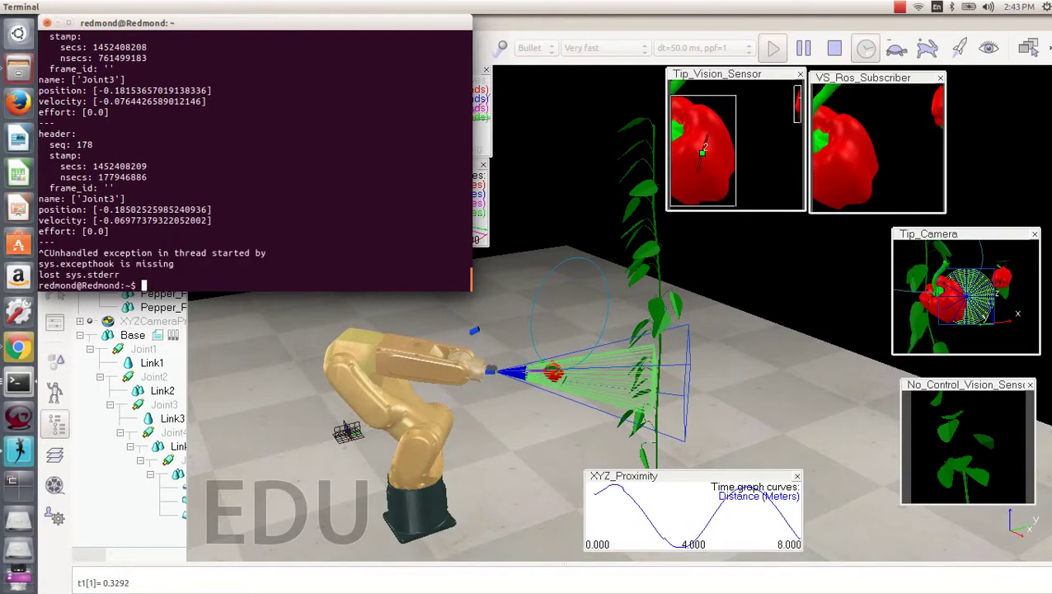
key("Up")
key("BackSpace")
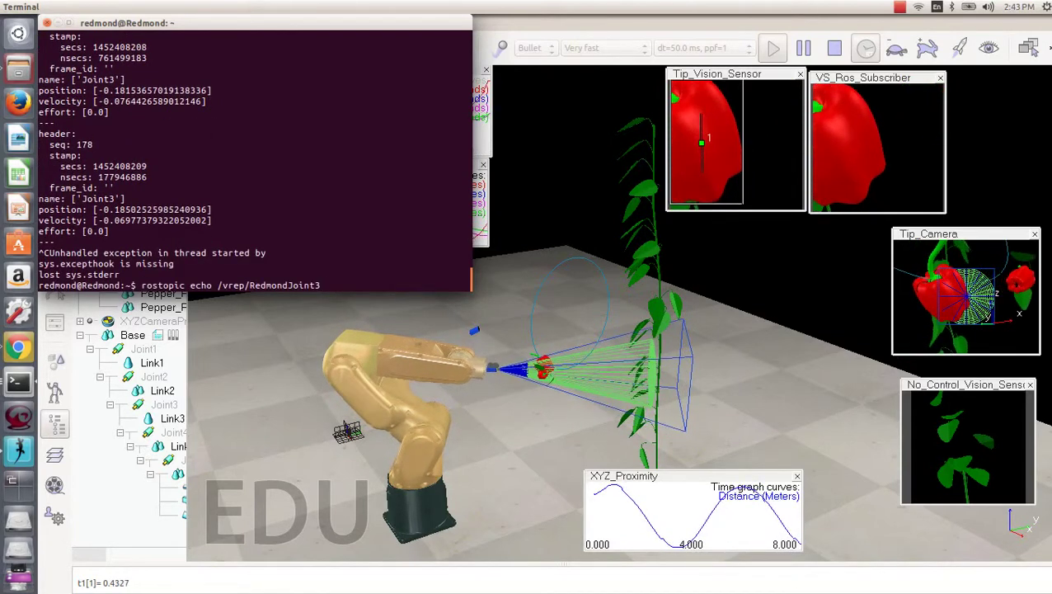
type("4")
key("Return")
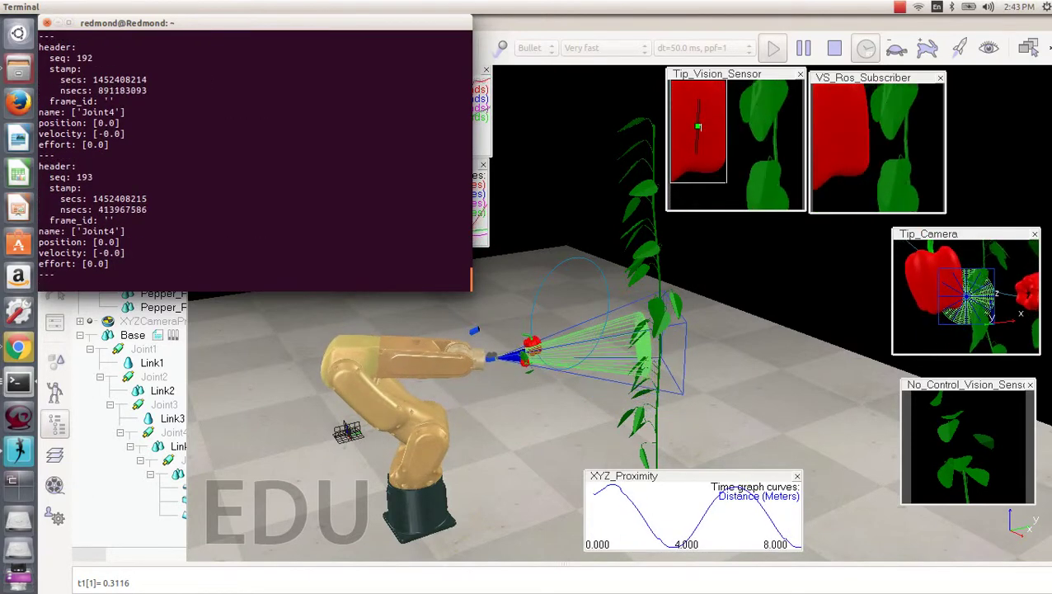
Stop the fourth joint's stream and echo the fifth joint's state with rostopic echo /vrep/RedmondJoint5.
key("ctrl+c")
key("Up")
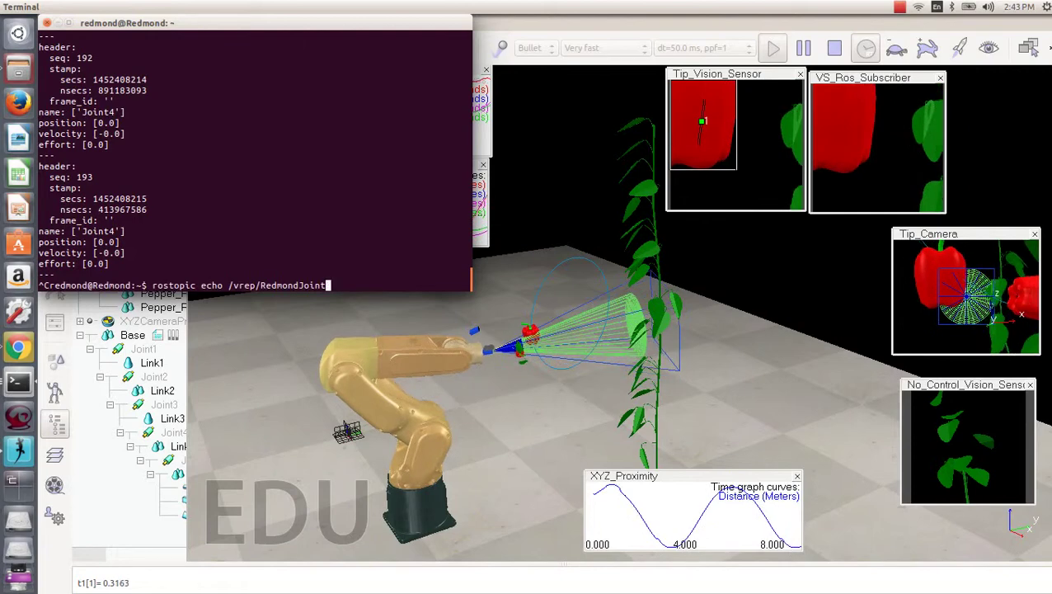
key("BackSpace")
type("5")
key("Return")
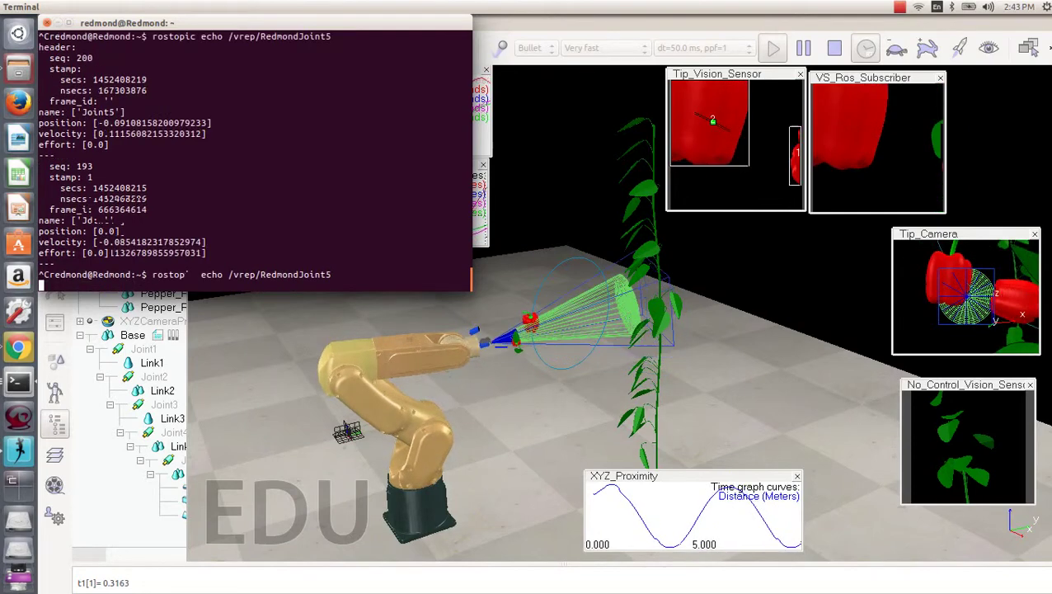
Stop the fifth joint's stream and clear the terminal output.
key("ctrl+c")
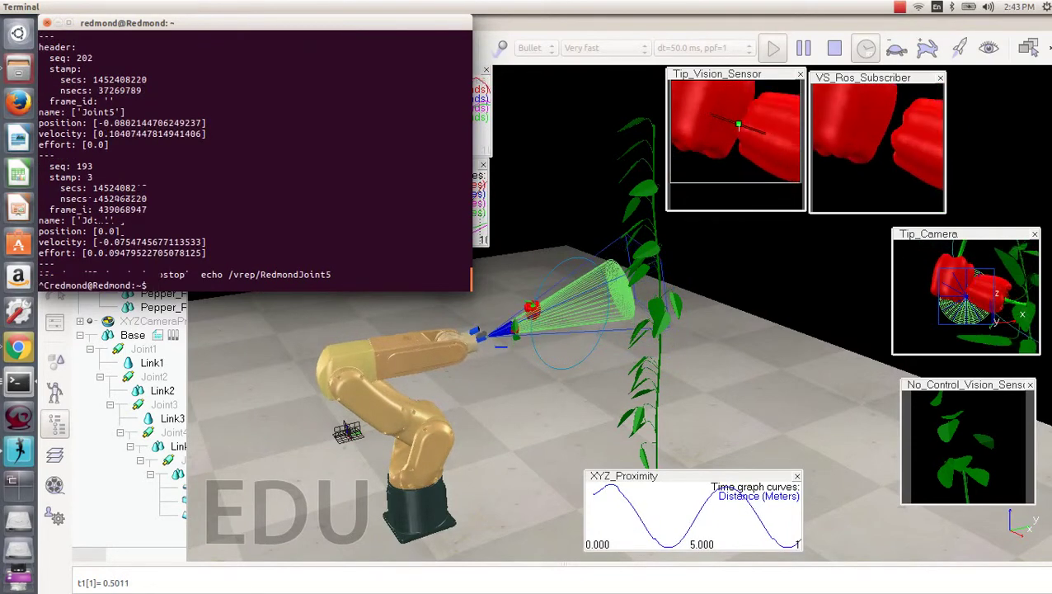
type("clea")
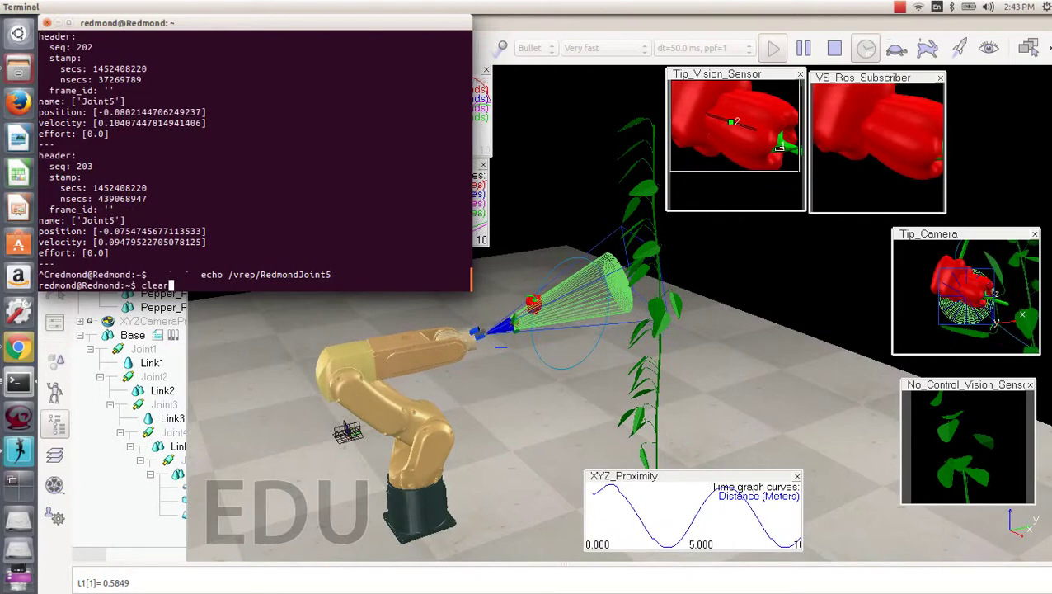
type("r")
key("Return")
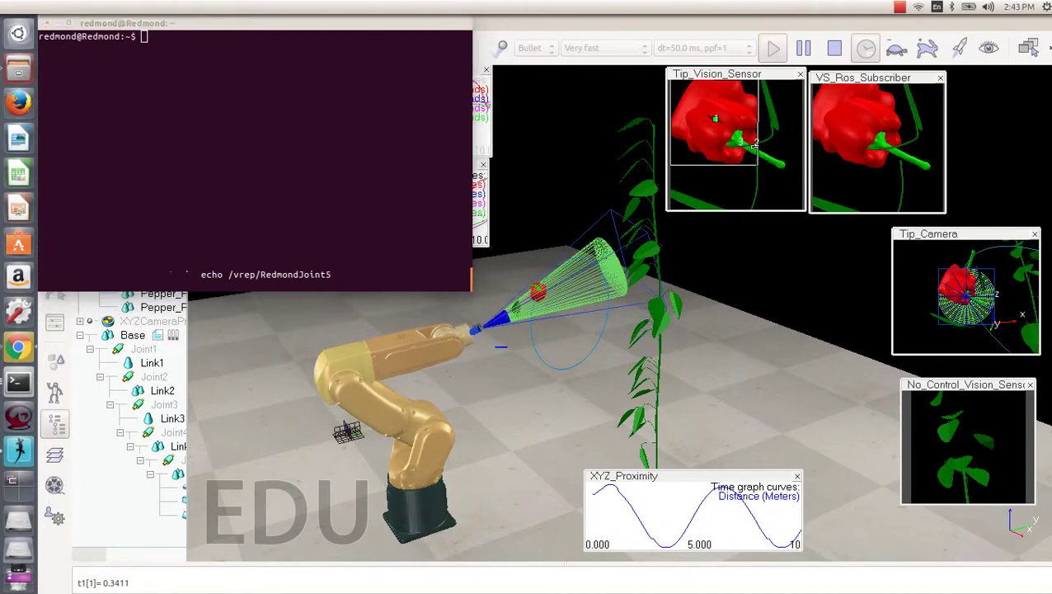
left_click(258, 207)
type("rosrun image_")
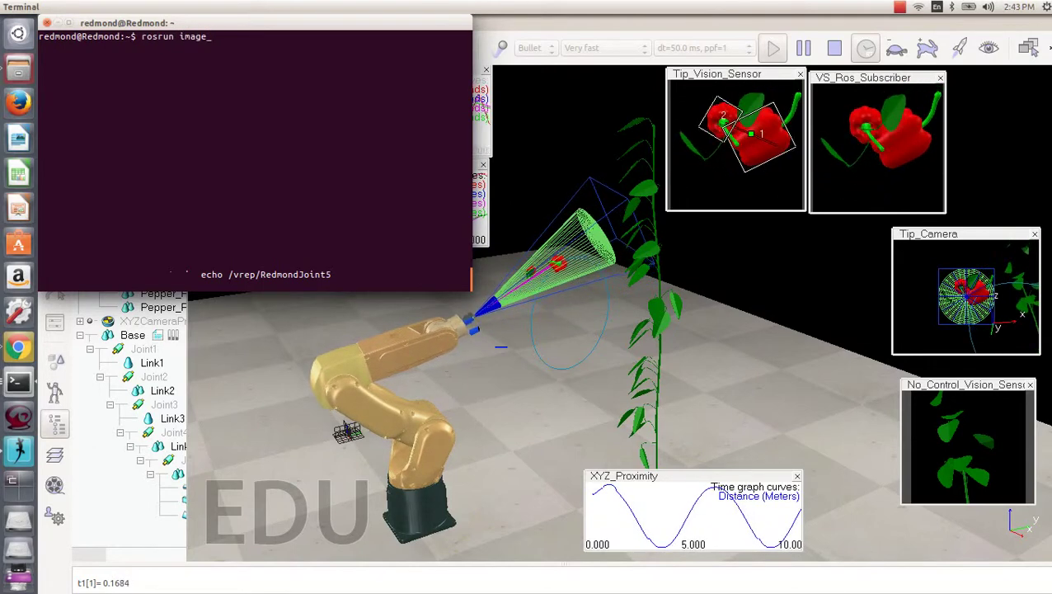
type("view image_")
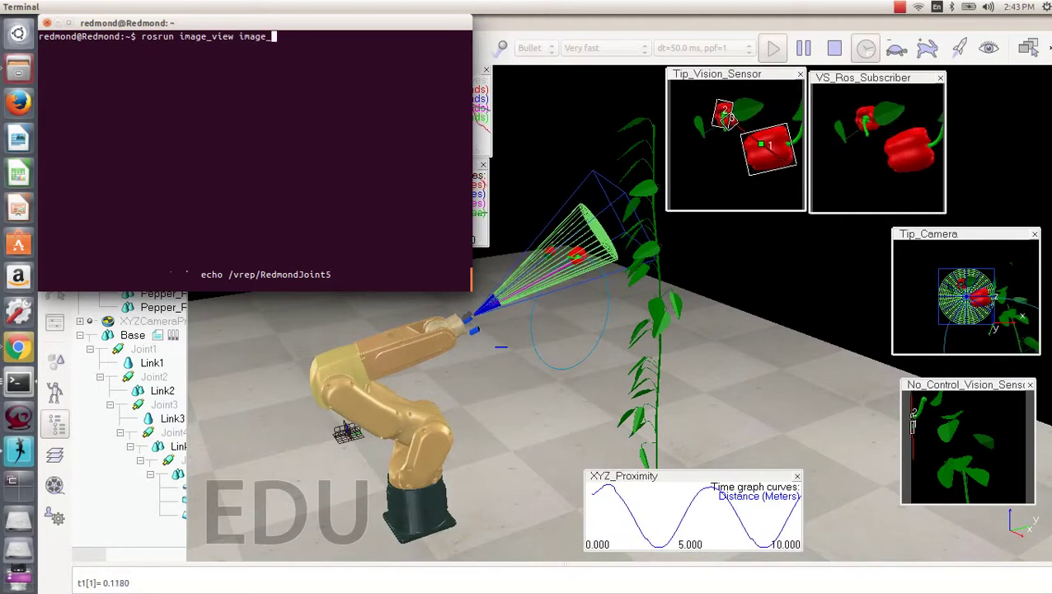
type("view im")
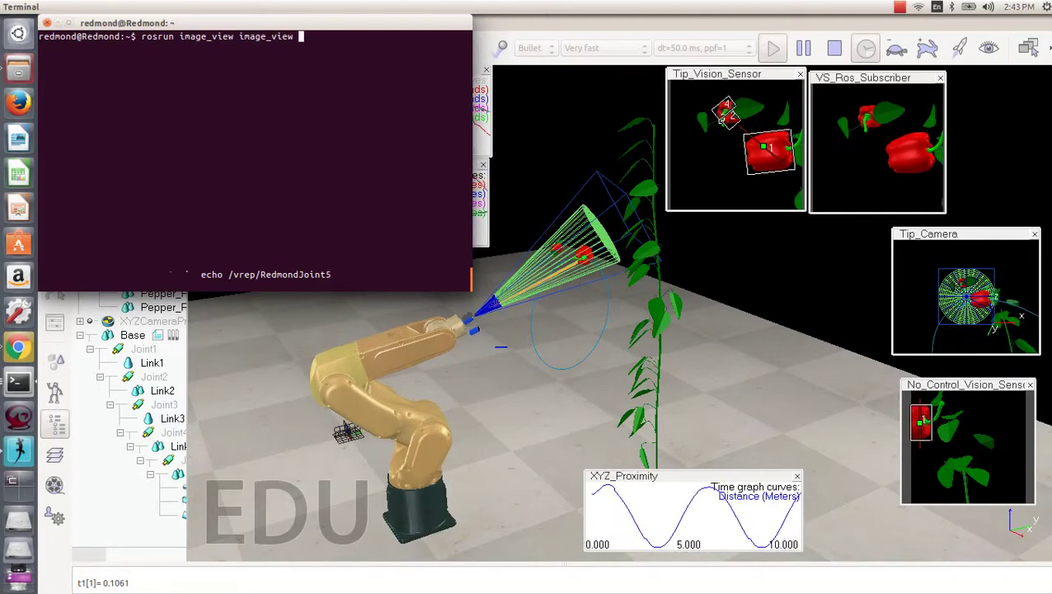
type("age")
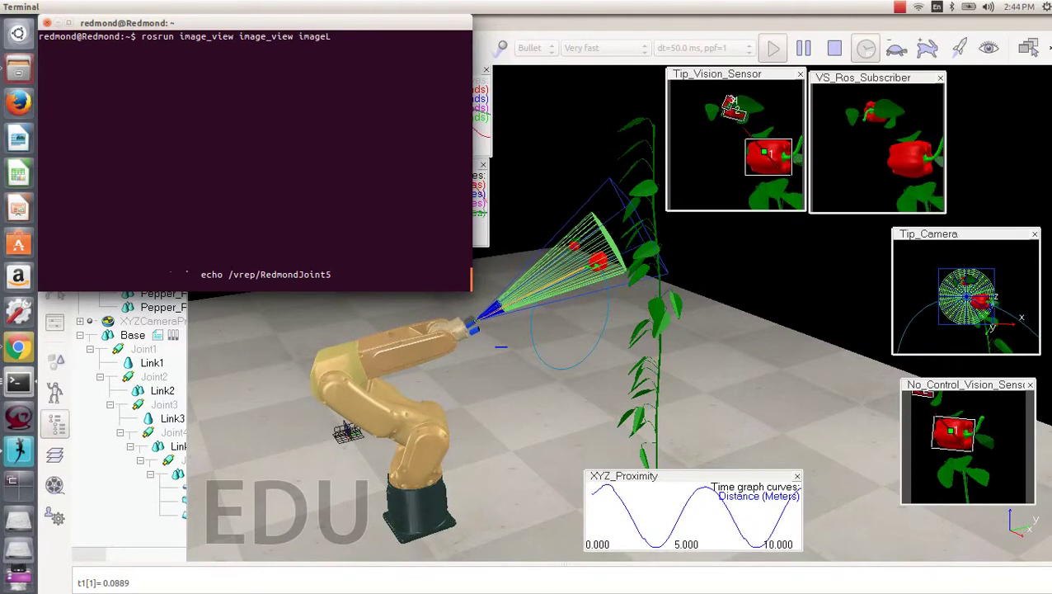
type(":")
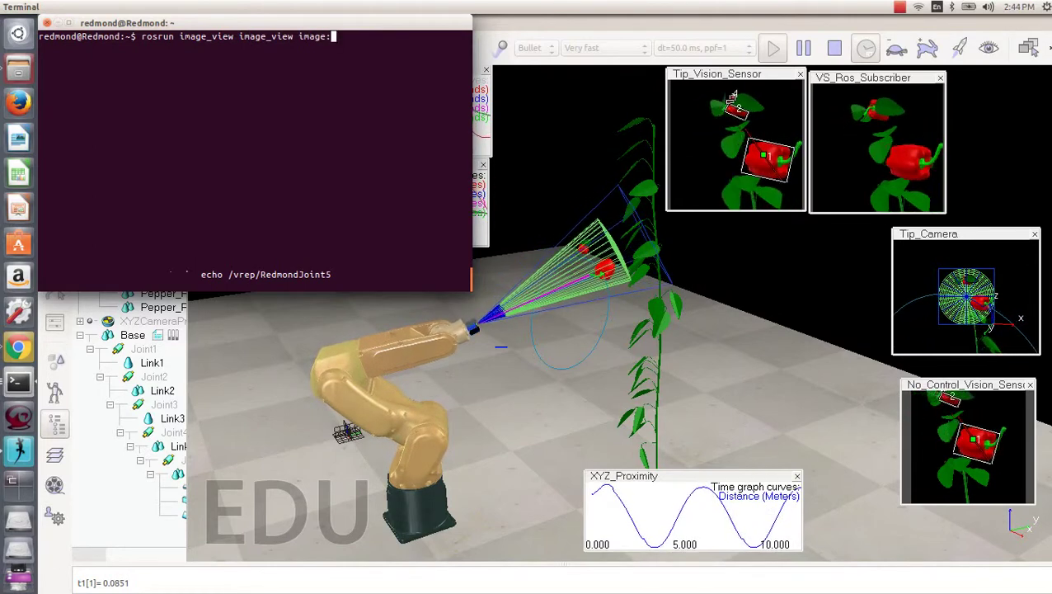
type("=v")
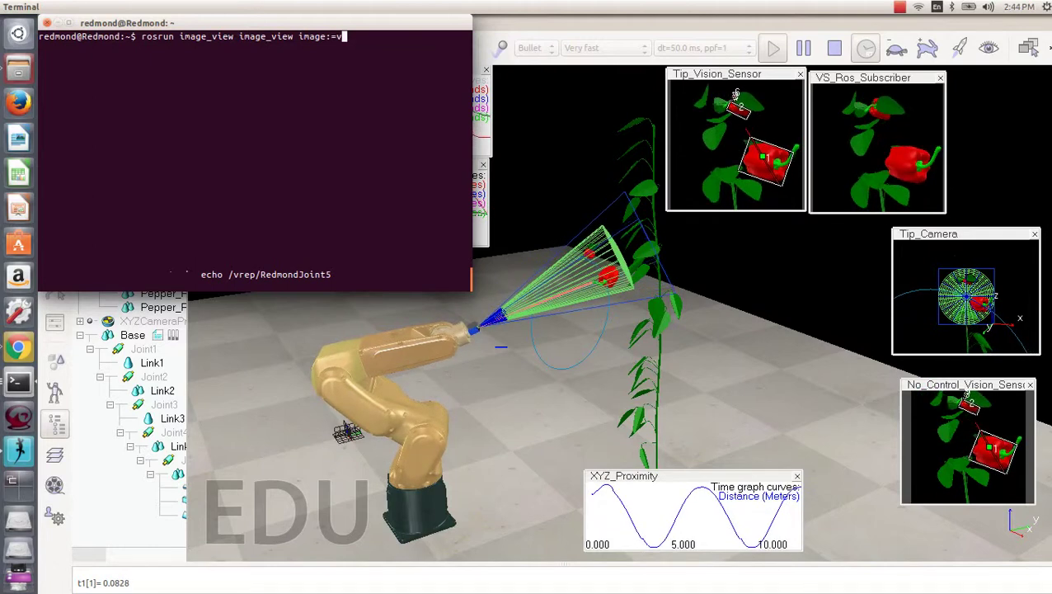
type("vrep")
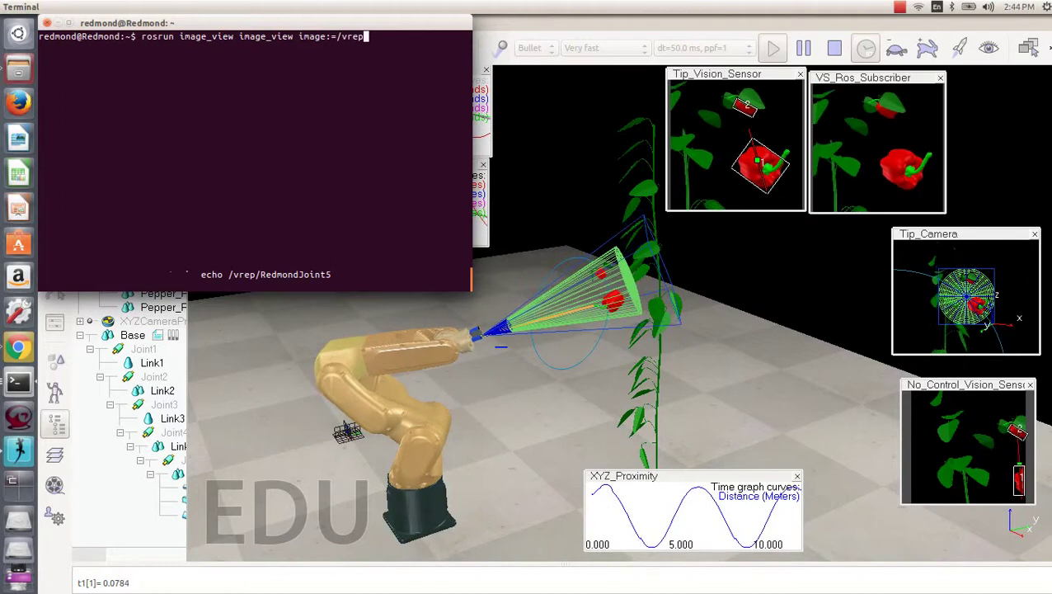
key("BackSpace")
key("BackSpace")
key("BackSpace")
key("BackSpace")
key("BackSpace")
key("BackSpace")
key("BackSpace")
key("BackSpace")
key("BackSpace")
key("BackSpace")
key("BackSpace")
key("BackSpace")
key("BackSpace")
key("BackSpace")
key("BackSpace")
key("BackSpace")
key("BackSpace")
key("BackSpace")
key("BackSpace")
key("BackSpace")
key("BackSpace")
key("BackSpace")
key("BackSpace")
key("BackSpace")
key("BackSpace")
key("BackSpace")
key("BackSpace")
key("BackSpace")
key("BackSpace")
key("BackSpace")
key("BackSpace")
key("BackSpace")
List the ROS topics with rostopic list and copy the topic name /vrep/RedmondVisionSensor from the output.
type("stopic list")
key("Return")
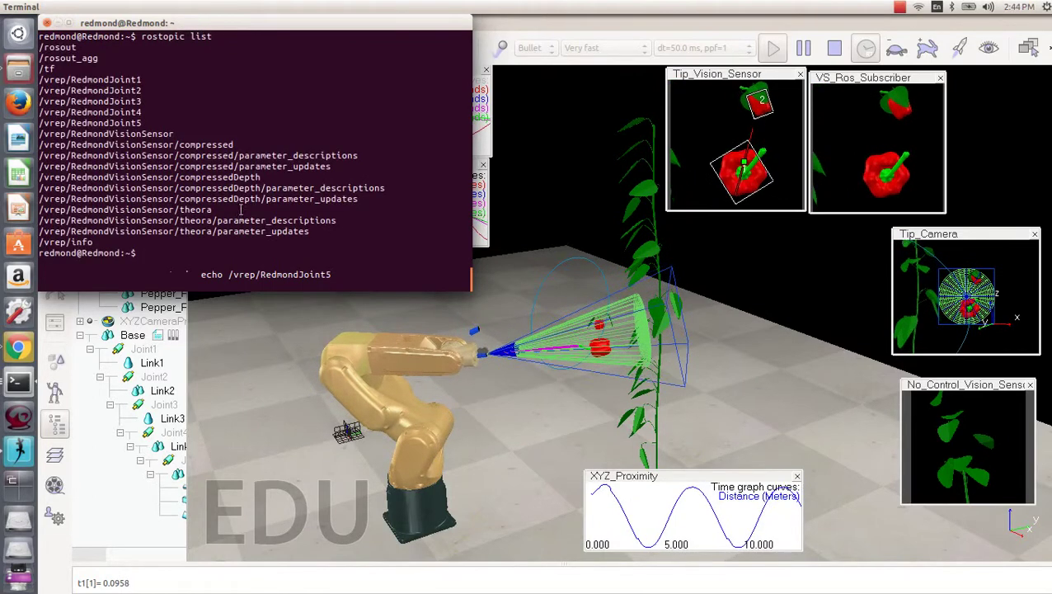
left_click_drag(40, 132, 175, 134)
right_click(173, 134)
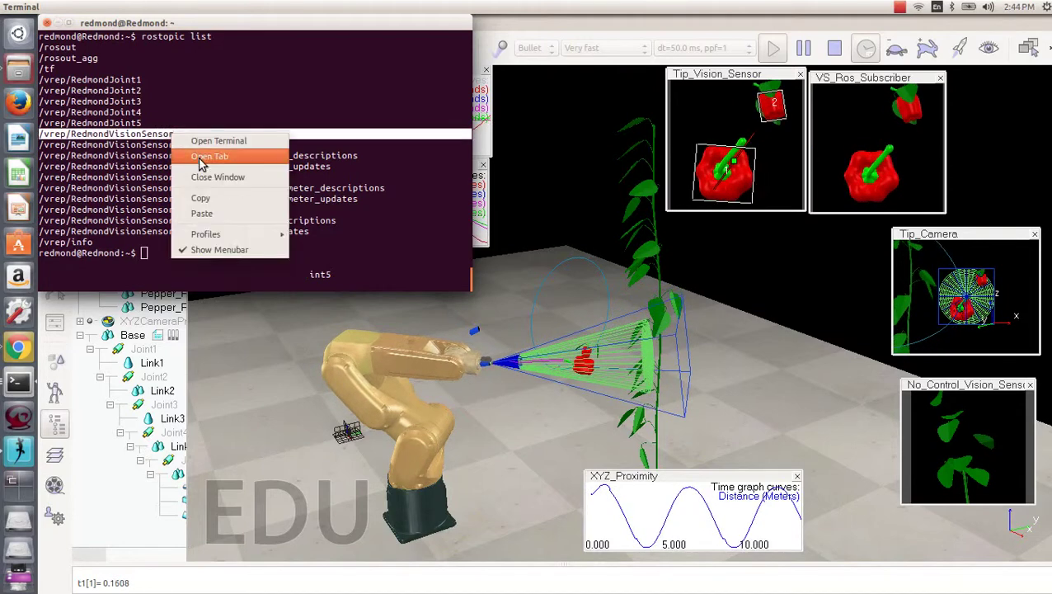
left_click(202, 197)
left_click(175, 135)
left_click_drag(175, 135, 42, 133)
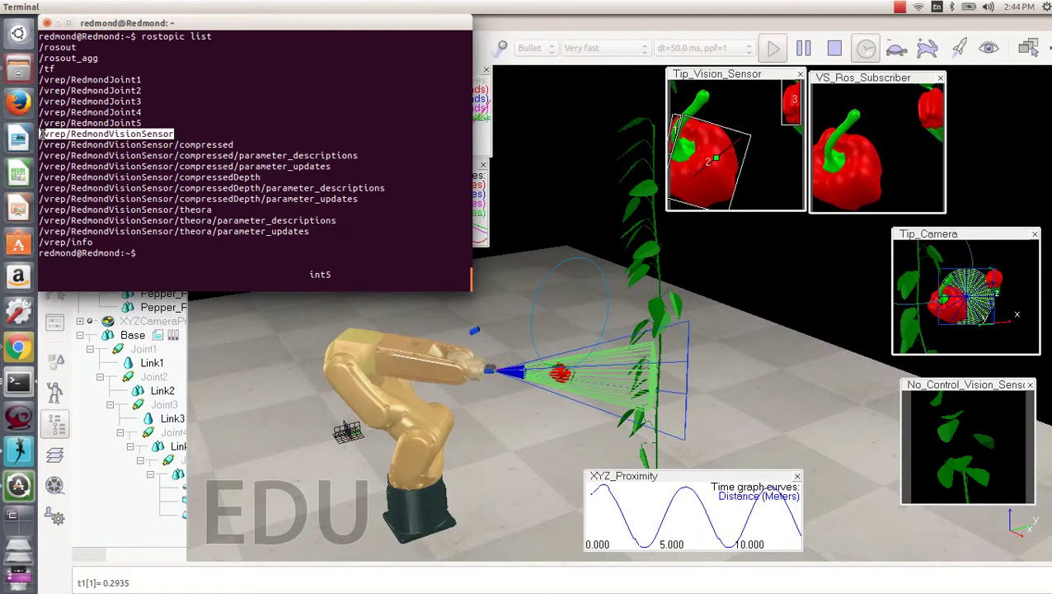
right_click(42, 134)
left_click(70, 198)
left_click(174, 258)
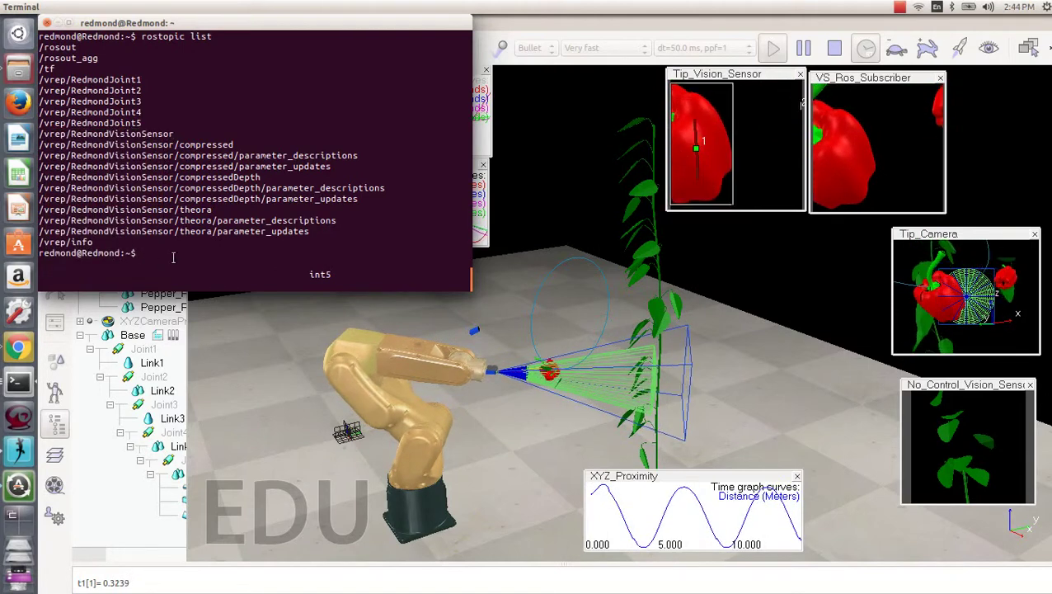
Display the vision sensor's published images by running rosrun image_view image_view image:=/vrep/RedmondVisionSensor.
type("rosrun")
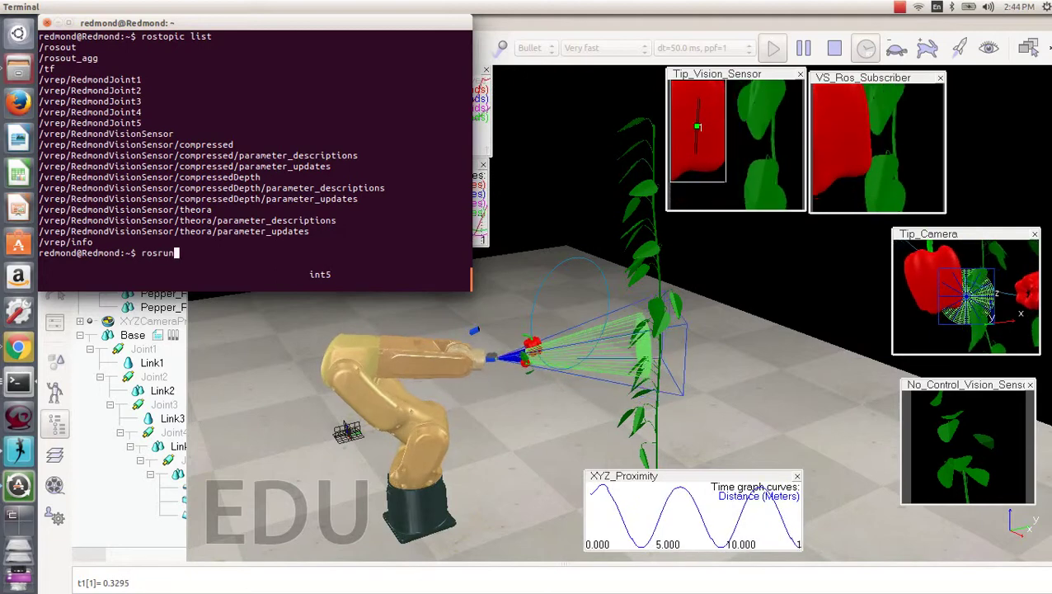
type(" ima")
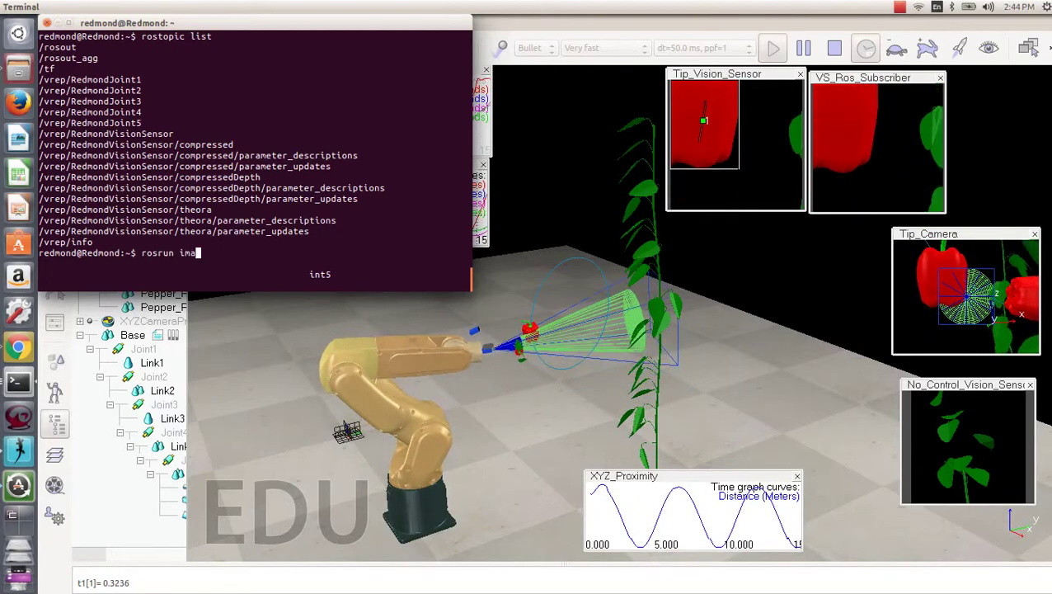
type("ge_view ")
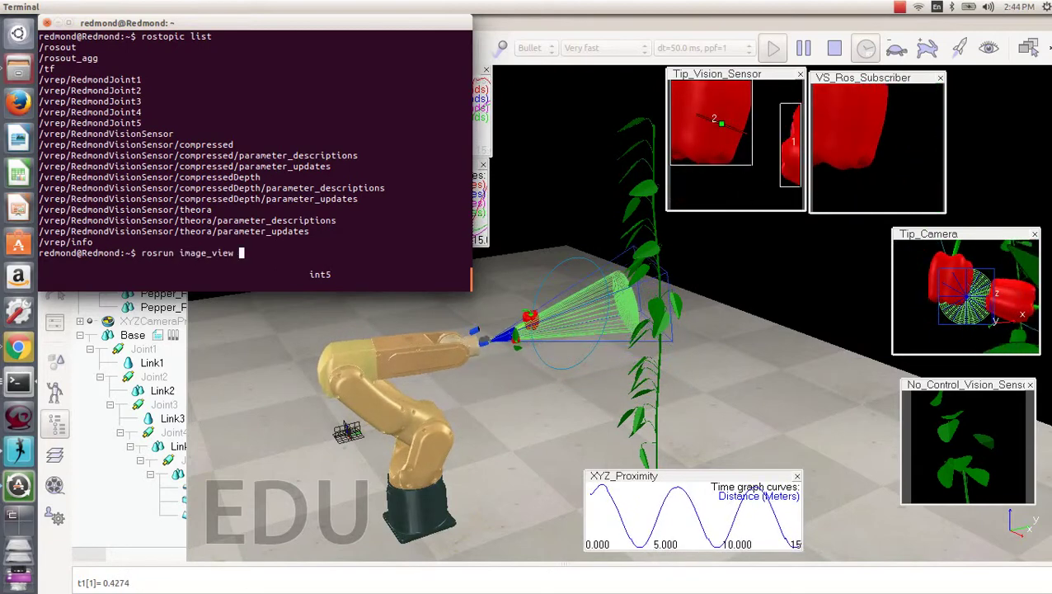
type("image_")
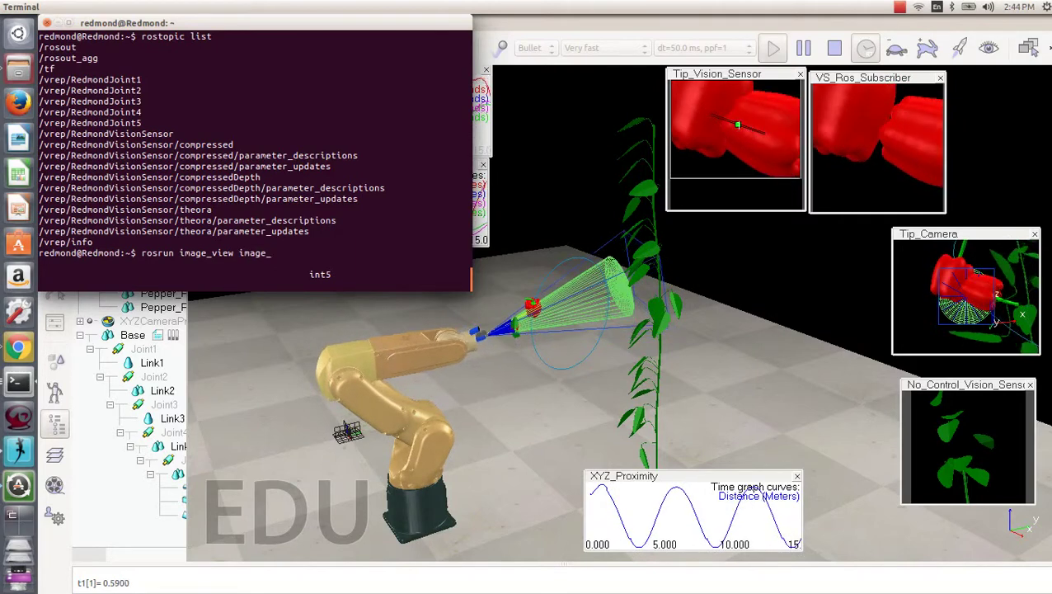
type("view image:=")
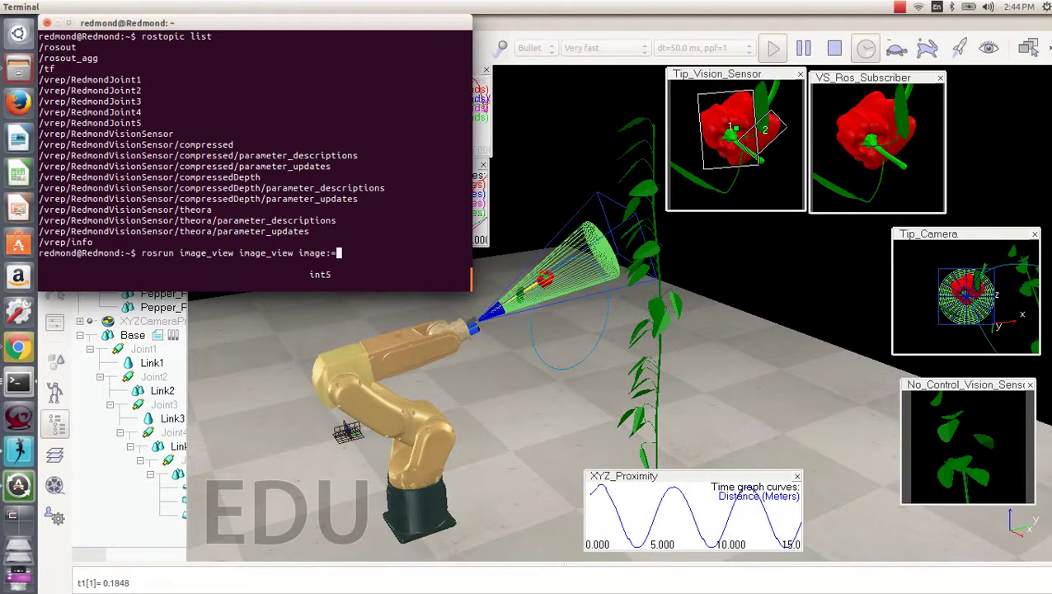
key("ctrl+shift+v")
key("Return")
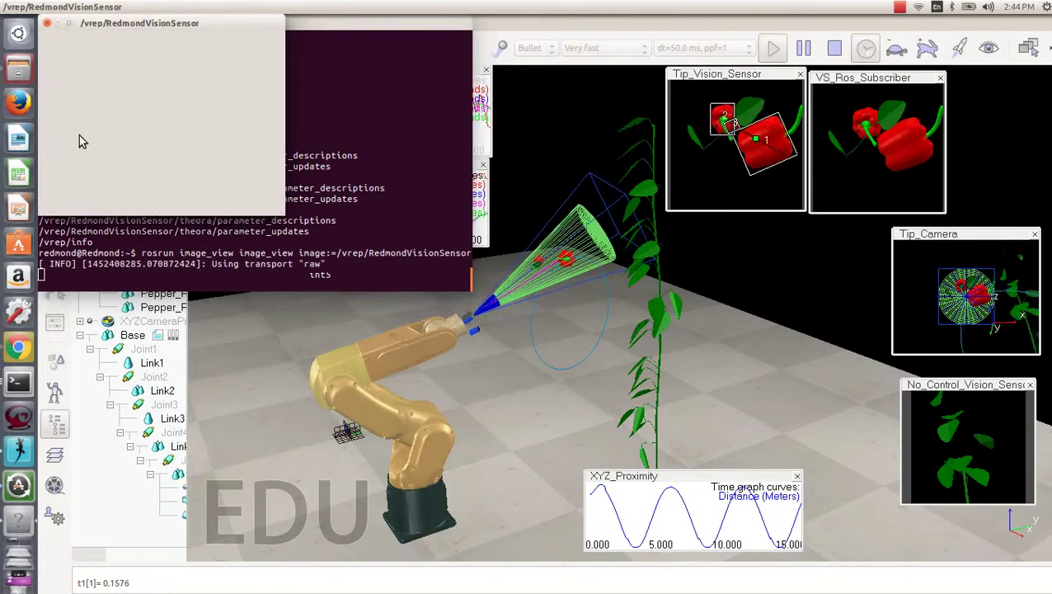
Place the /vrep/RedmondVisionSensor image window below the Tip_Vision_Sensor view, enlarge it, and return to the terminal.
left_click_drag(171, 25, 676, 238)
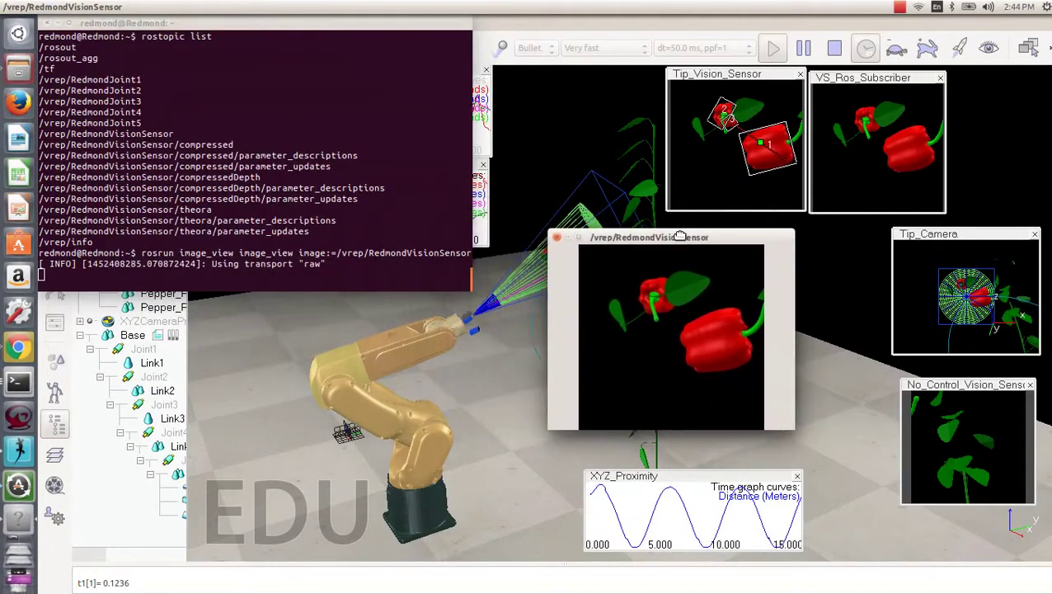
left_click_drag(547, 432, 646, 407)
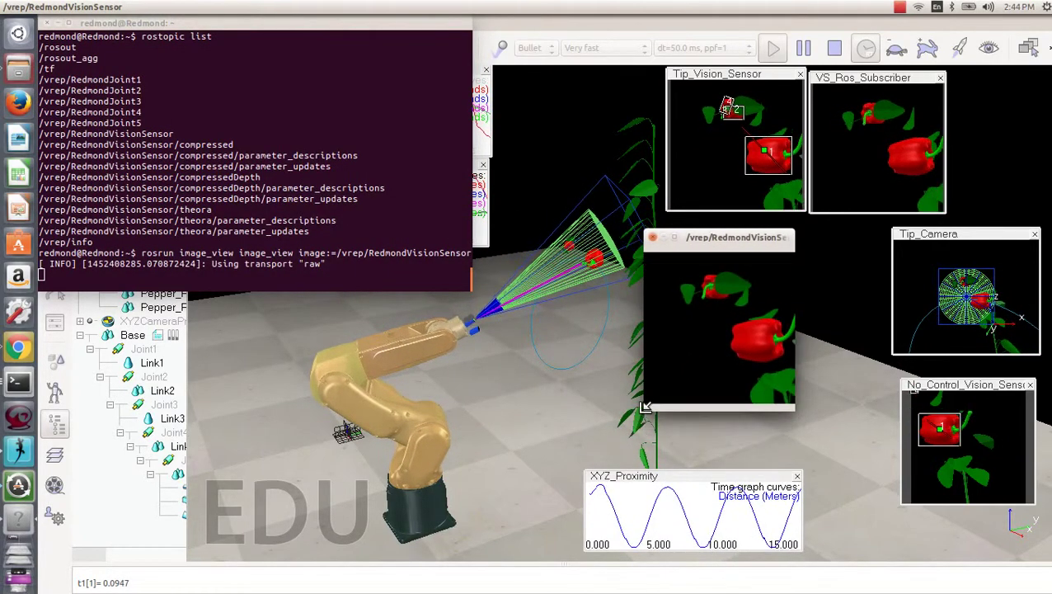
left_click_drag(726, 237, 743, 229)
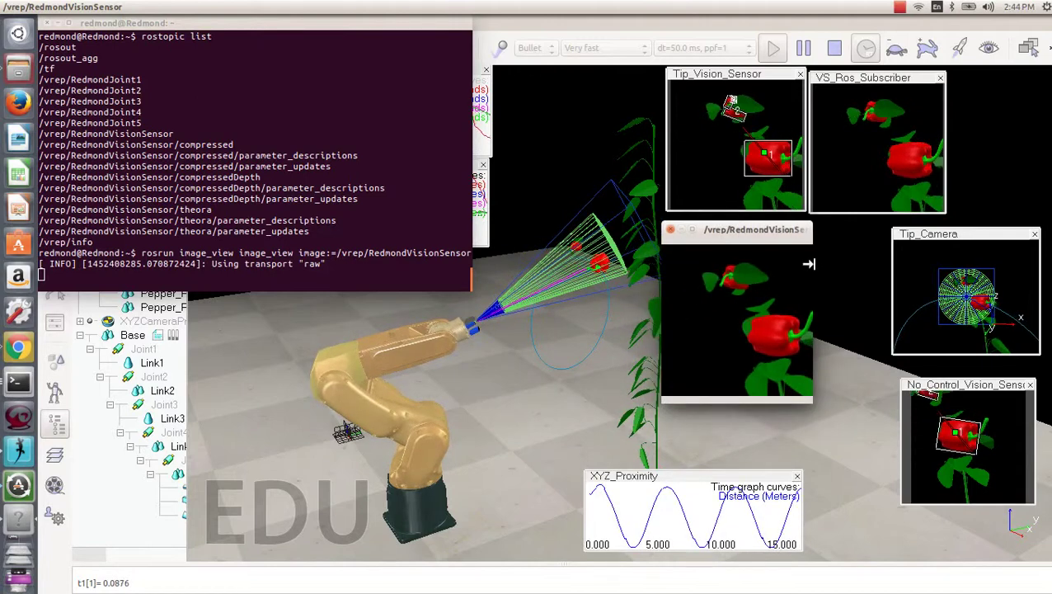
left_click_drag(812, 403, 956, 515)
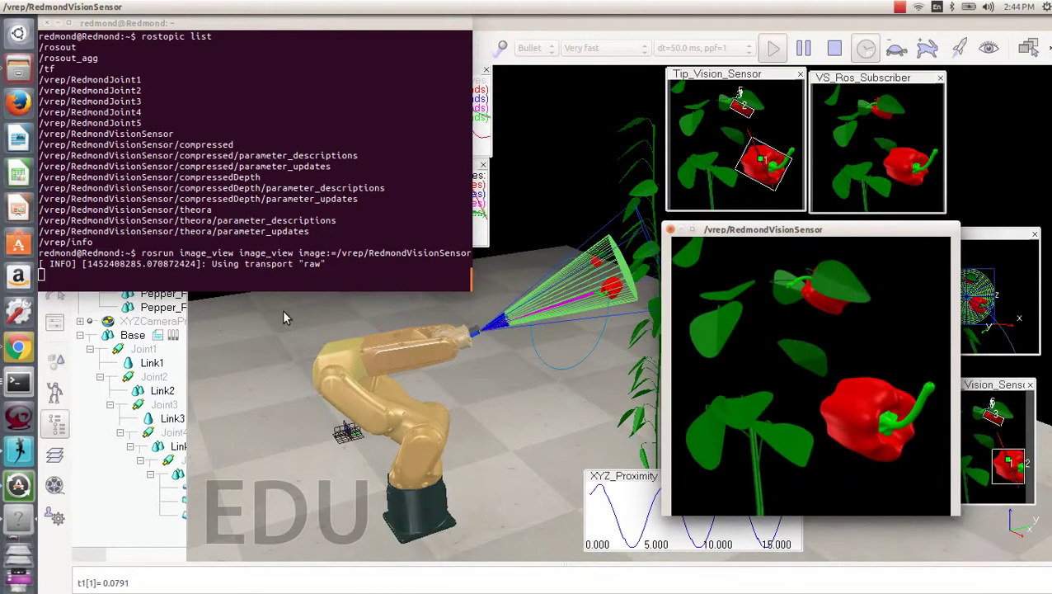
left_click(264, 274)
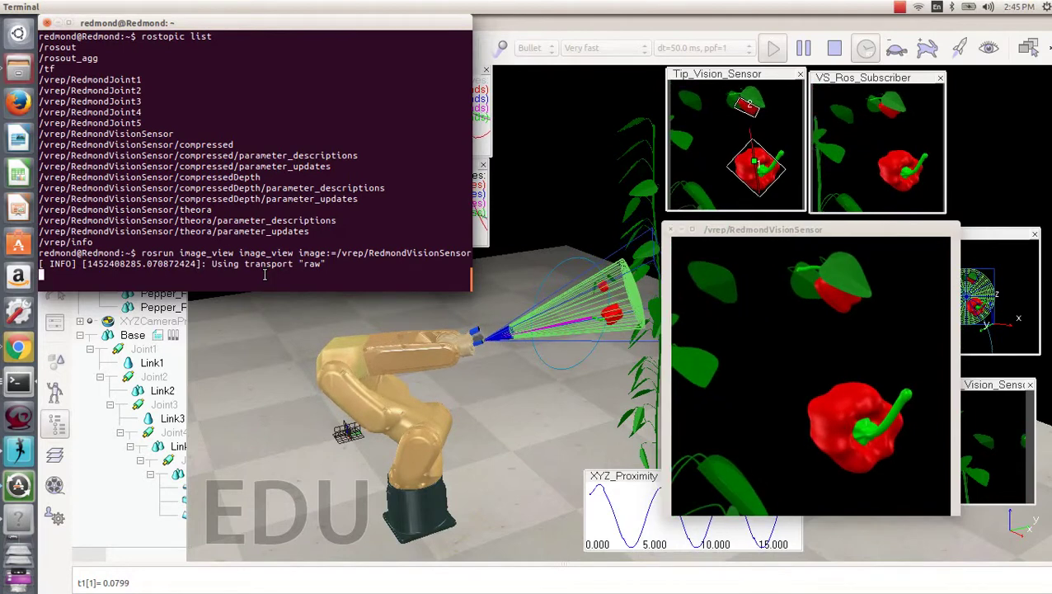
Stop the running image viewer and launch the ROS graphical tool with the command rqt.
key("ctrl+c")
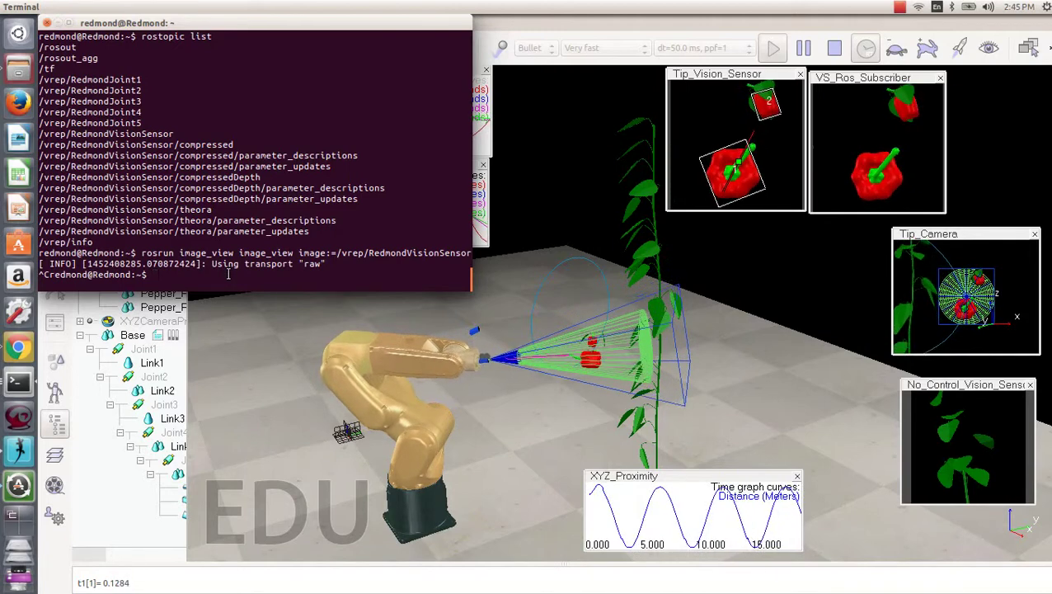
type("r")
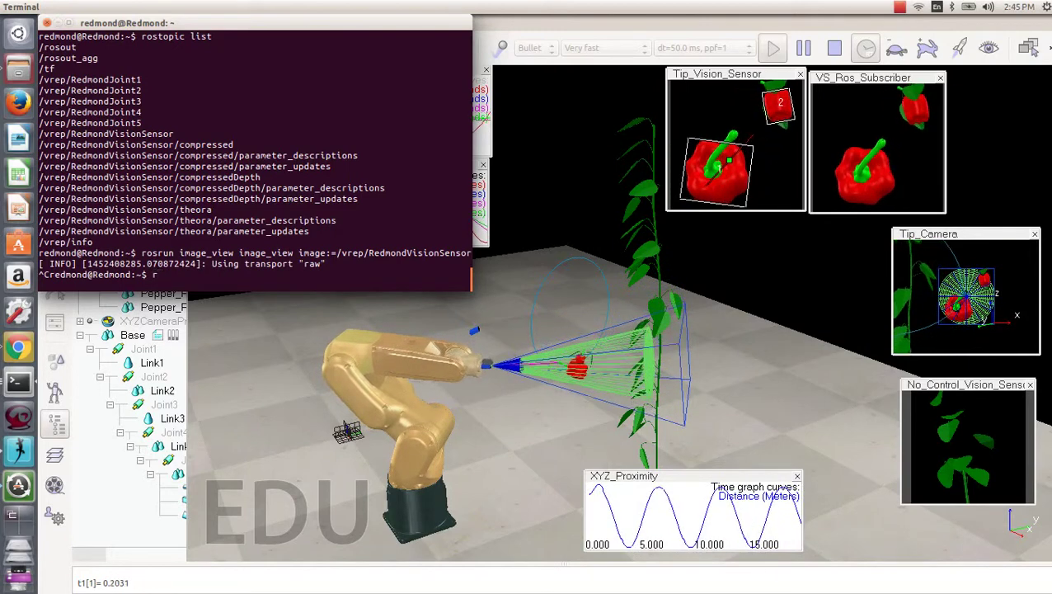
type("qt")
key("Return")
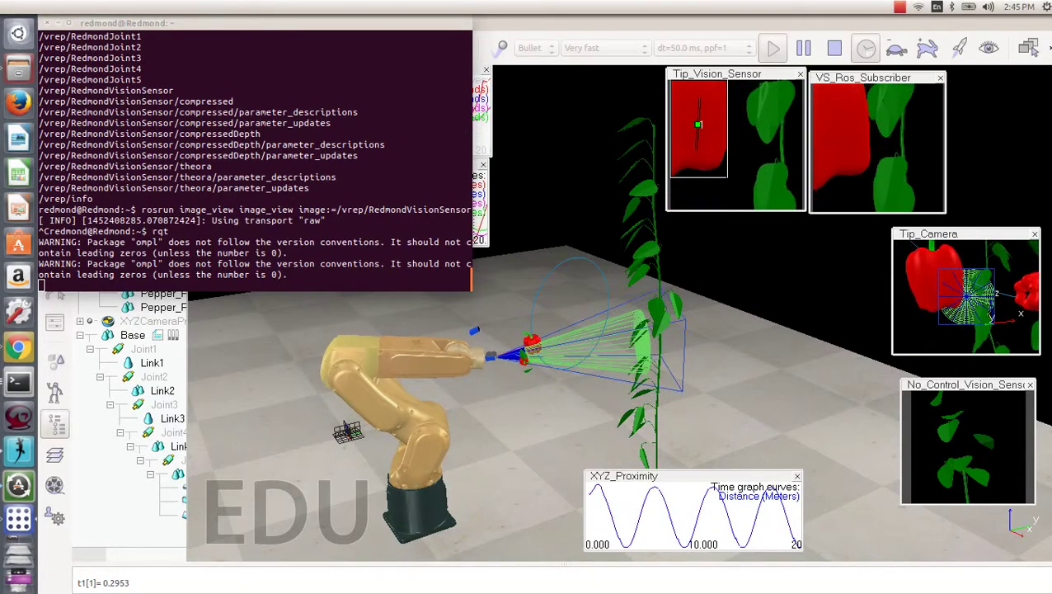
Bring the rqt window over the simulation view and open its Node Graph introspection plugin.
left_click_drag(13, 152, 533, 152)
left_click(453, 160)
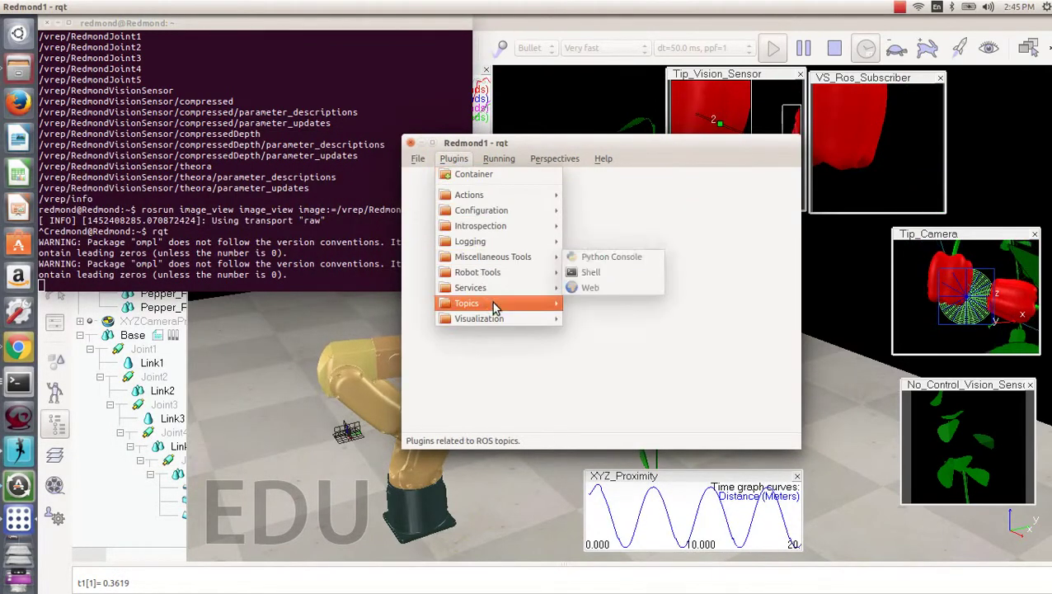
mouse_move(502, 319)
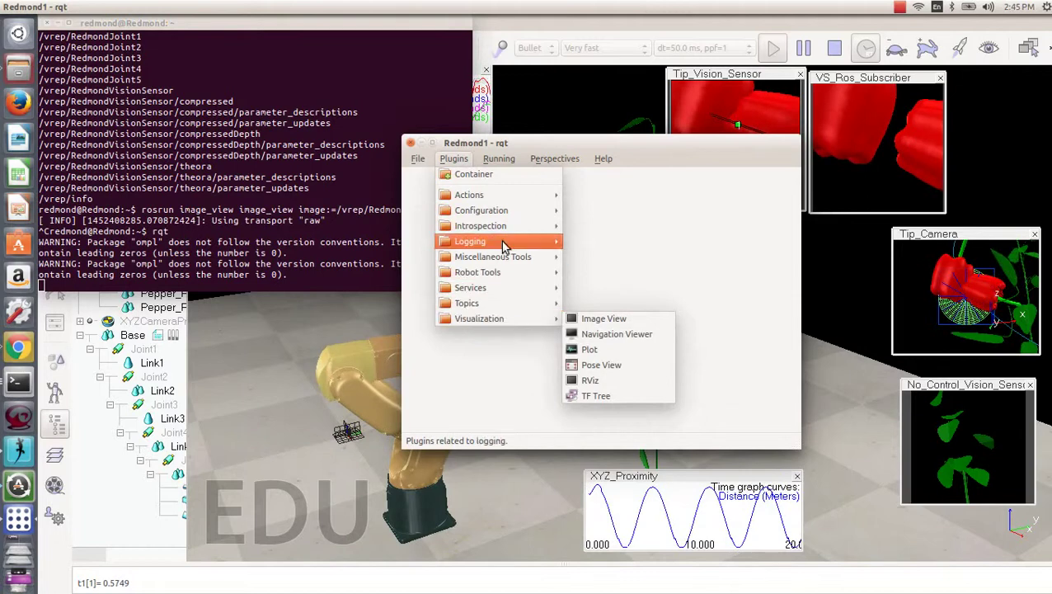
mouse_move(522, 227)
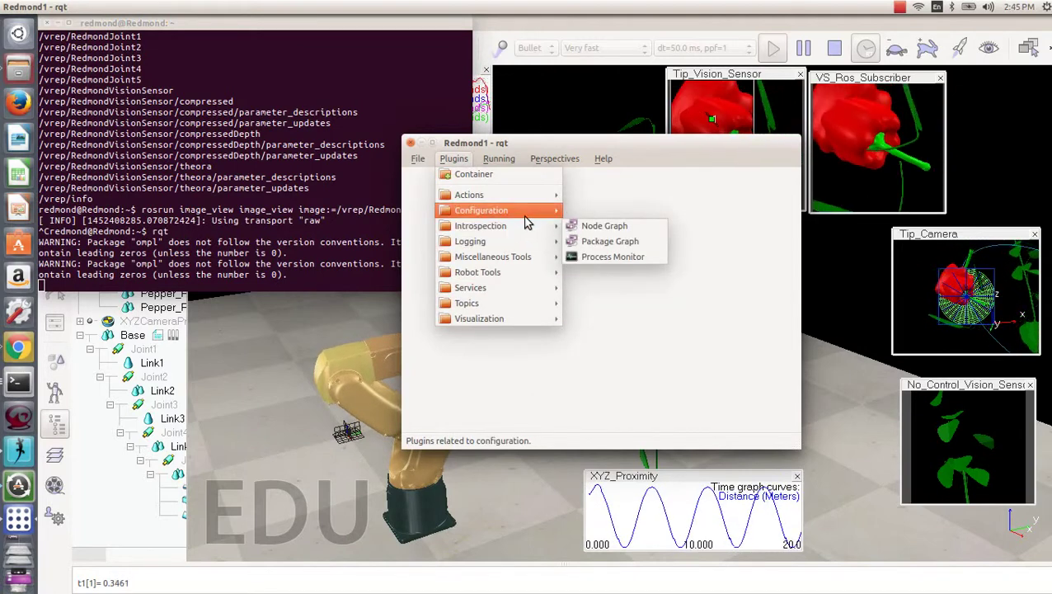
left_click(615, 227)
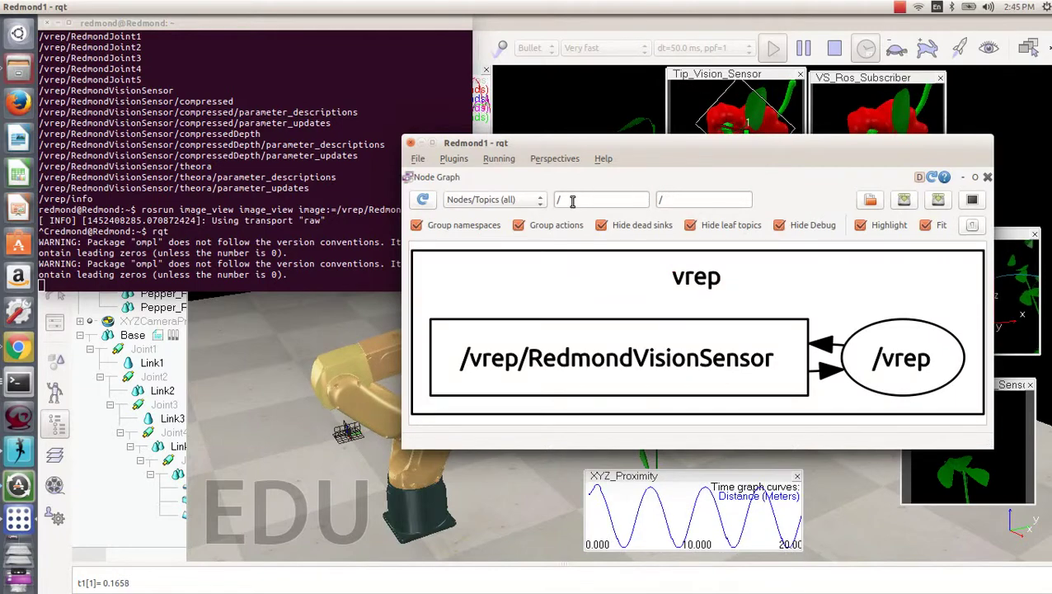
Move the rqt window higher and compare the node graph in the Nodes/Topics (active), Nodes/Topics (all) and Nodes only modes.
left_click(503, 199)
left_click(520, 186)
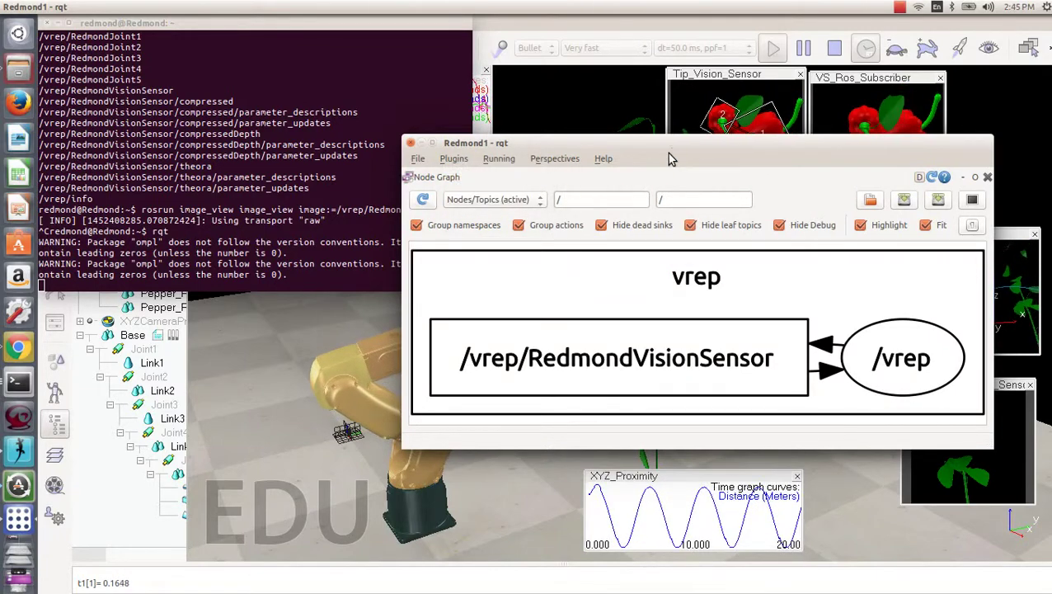
left_click_drag(668, 156, 648, 104)
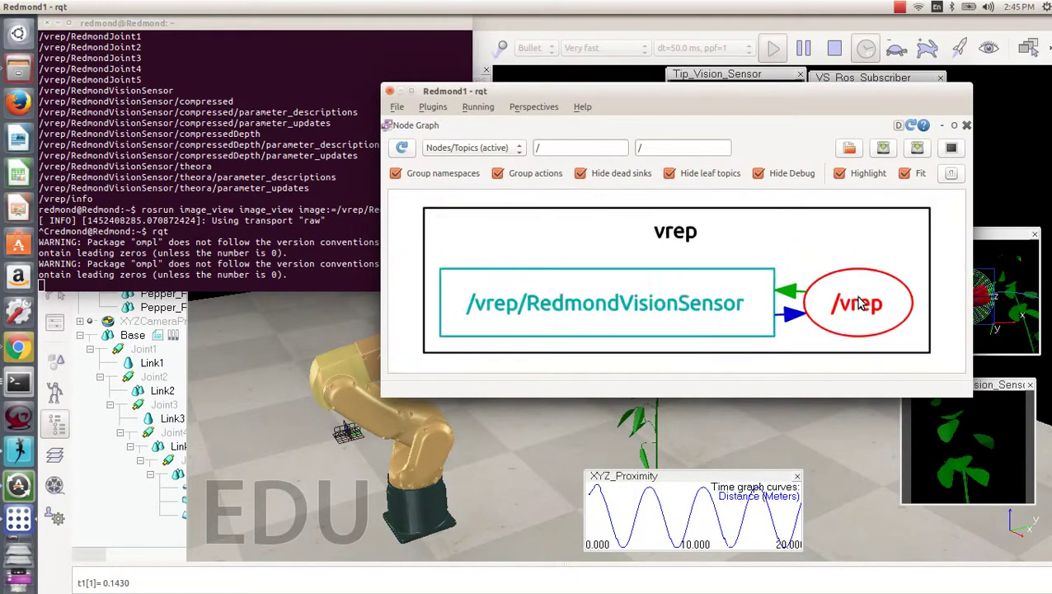
left_click(491, 150)
left_click(491, 162)
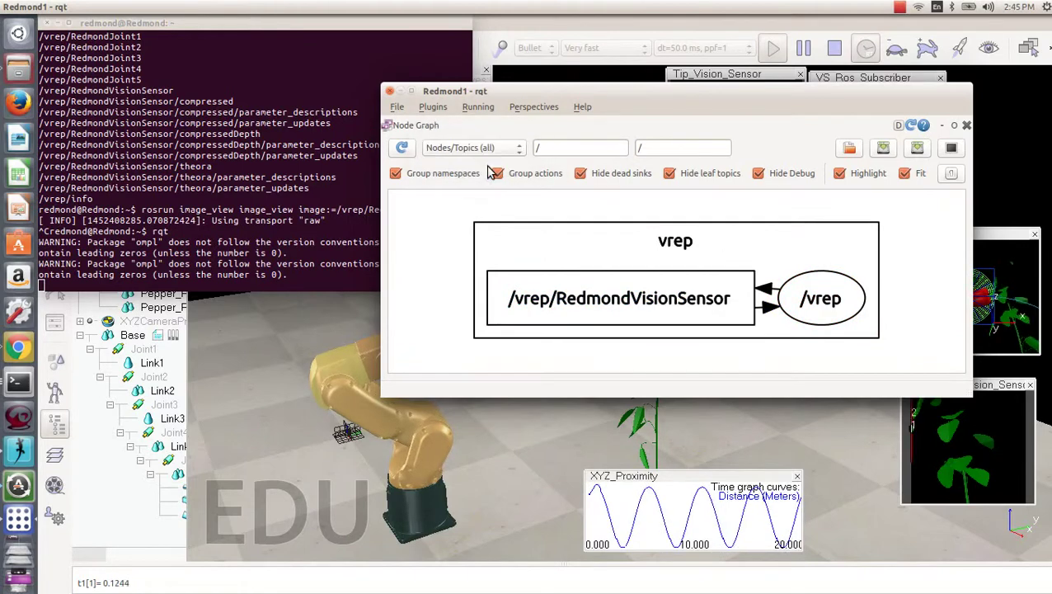
left_click(499, 152)
left_click(495, 113)
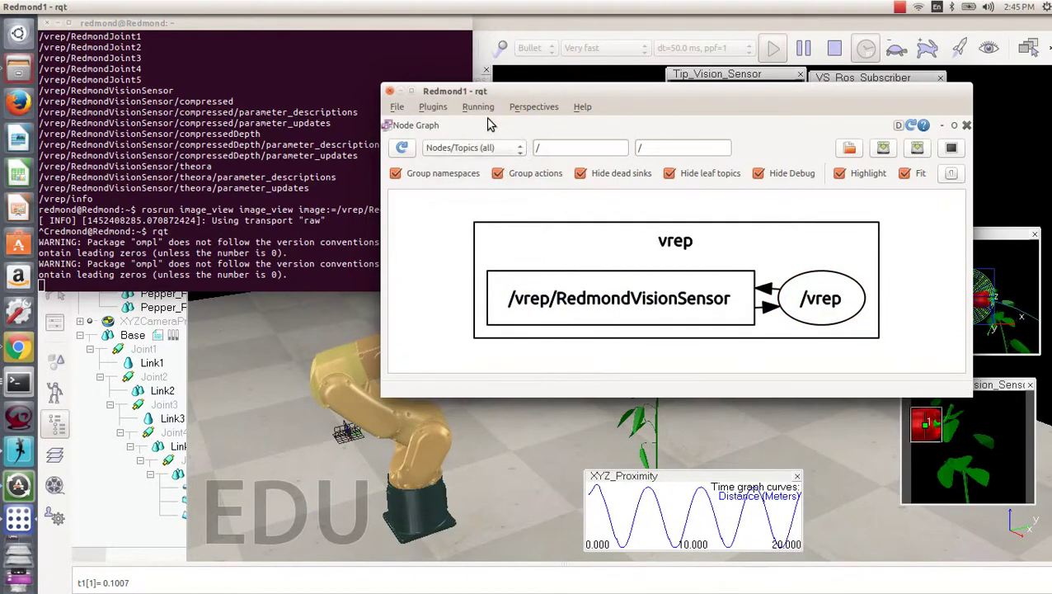
left_click(493, 148)
left_click(481, 179)
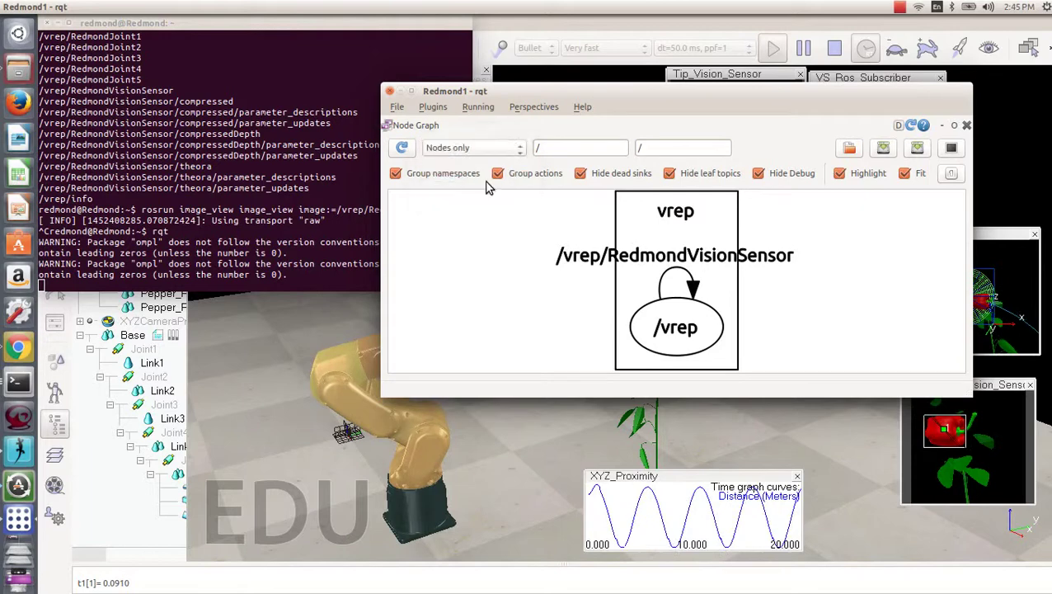
Open a new terminal and list the ROS topics with rostopic list.
left_click(302, 259)
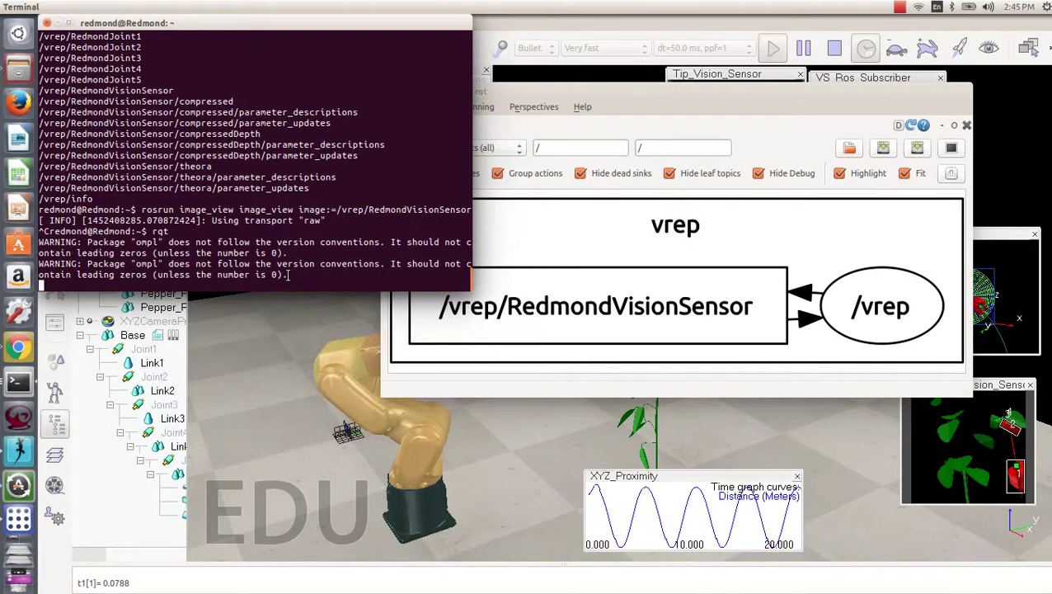
key("ctrl+alt+t")
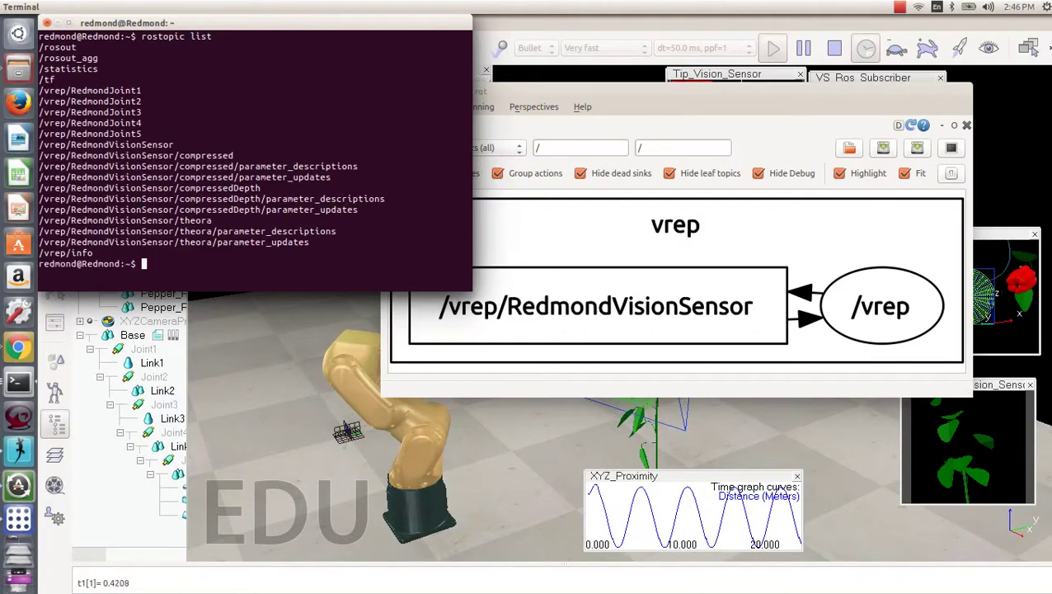
type("roscore")
key("BackSpace")
key("BackSpace")
key("BackSpace")
key("BackSpace")
type("roscd vrep_common")
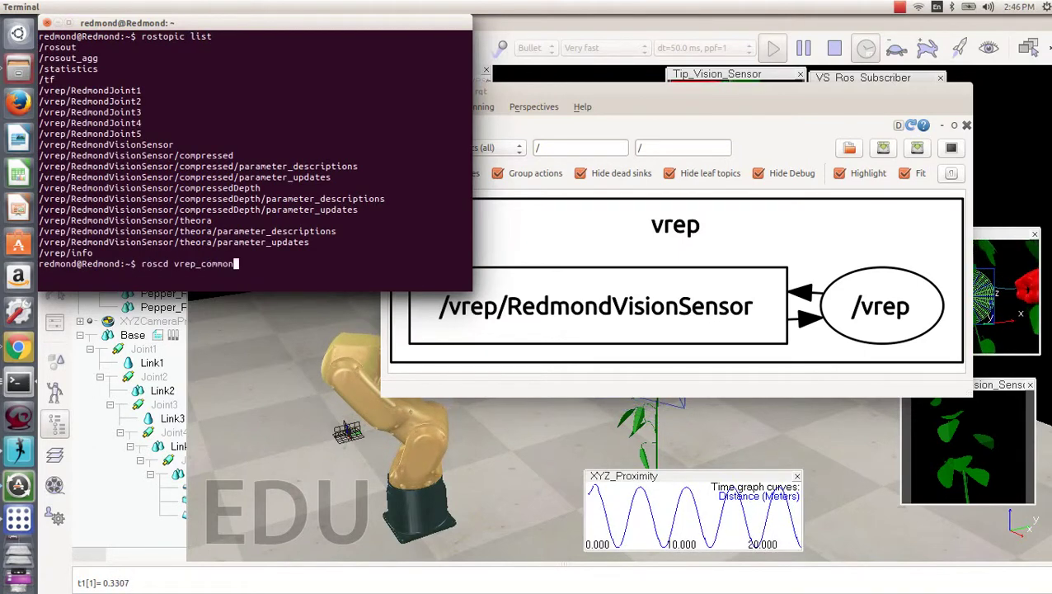
key("Up")
key("Up")
key("Up")
key("Up")
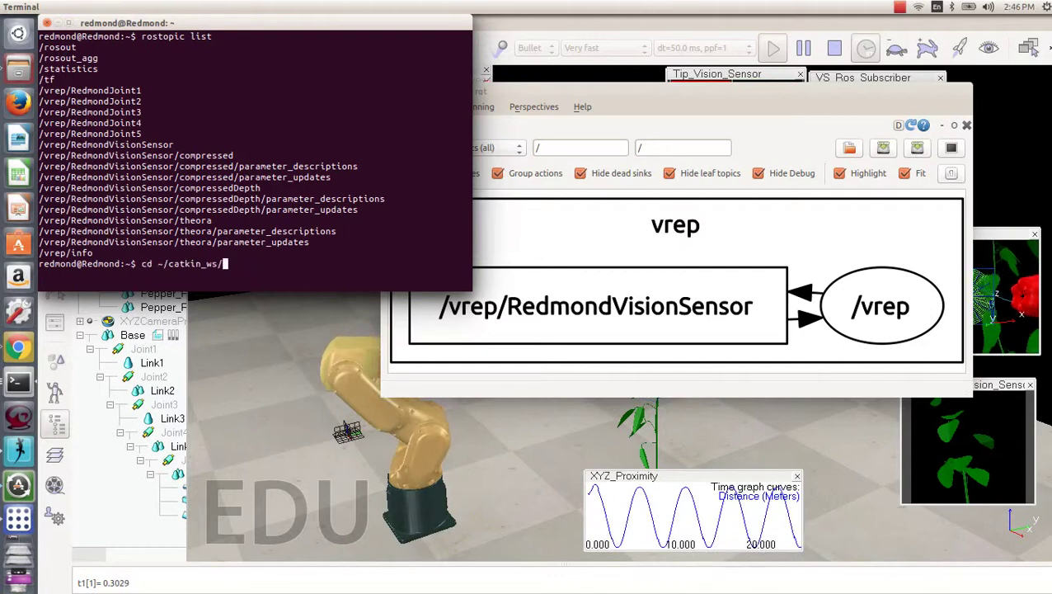
key("Up")
key("Down")
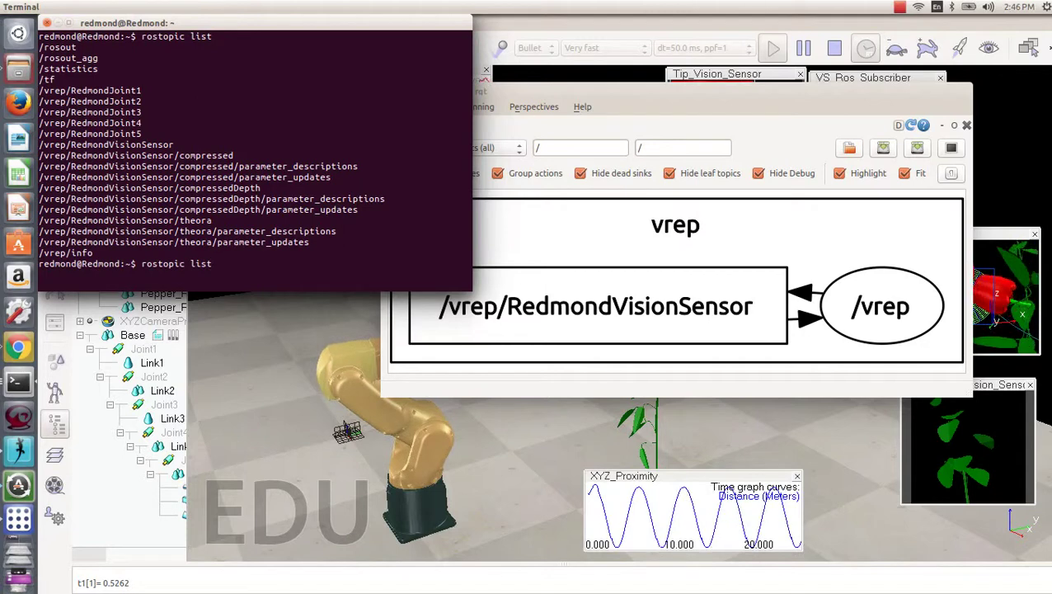
key("BackSpace")
key("BackSpace")
key("BackSpace")
key("BackSpace")
key("BackSpace")
key("BackSpace")
key("BackSpace")
key("BackSpace")
key("BackSpace")
key("BackSpace")
key("BackSpace")
key("BackSpace")
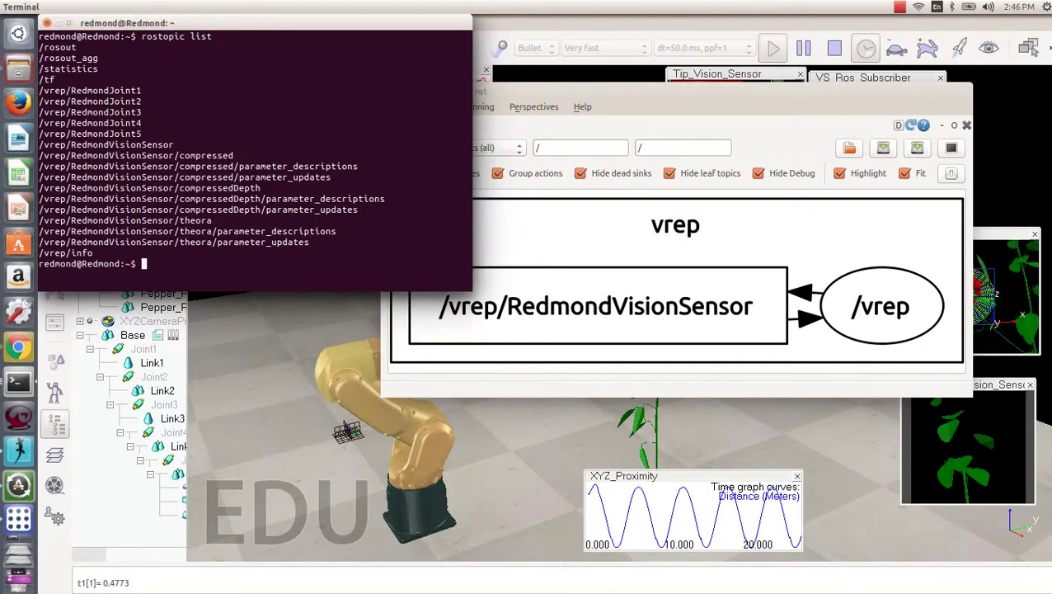
Stream the second joint's data by running rostopic echo /vrep/RedmondJoint2.
type("rostopic echo /vrep")
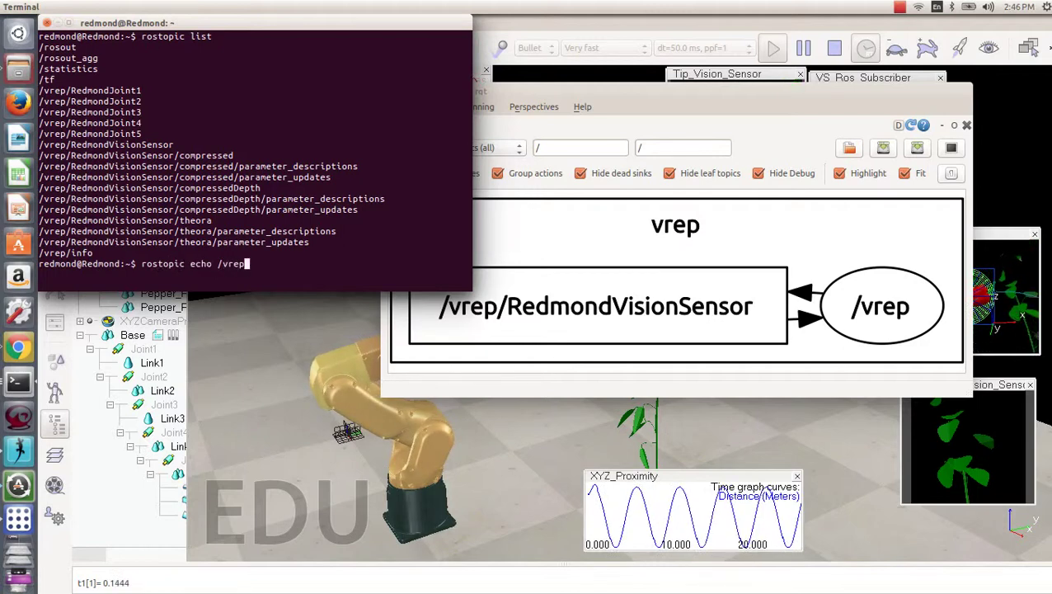
type("/Redmond")
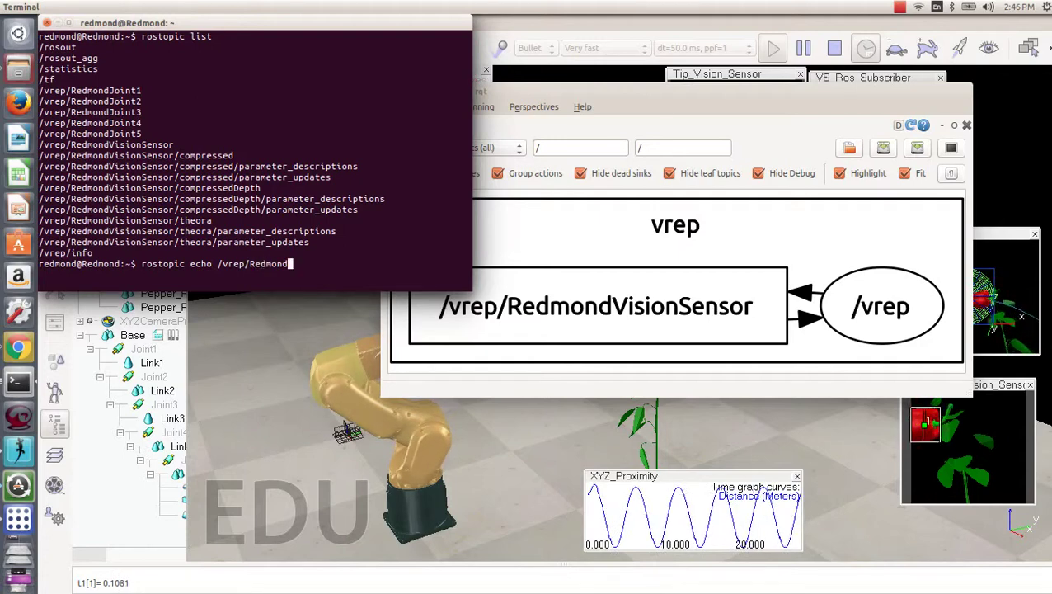
type("Joint2")
key("Return")
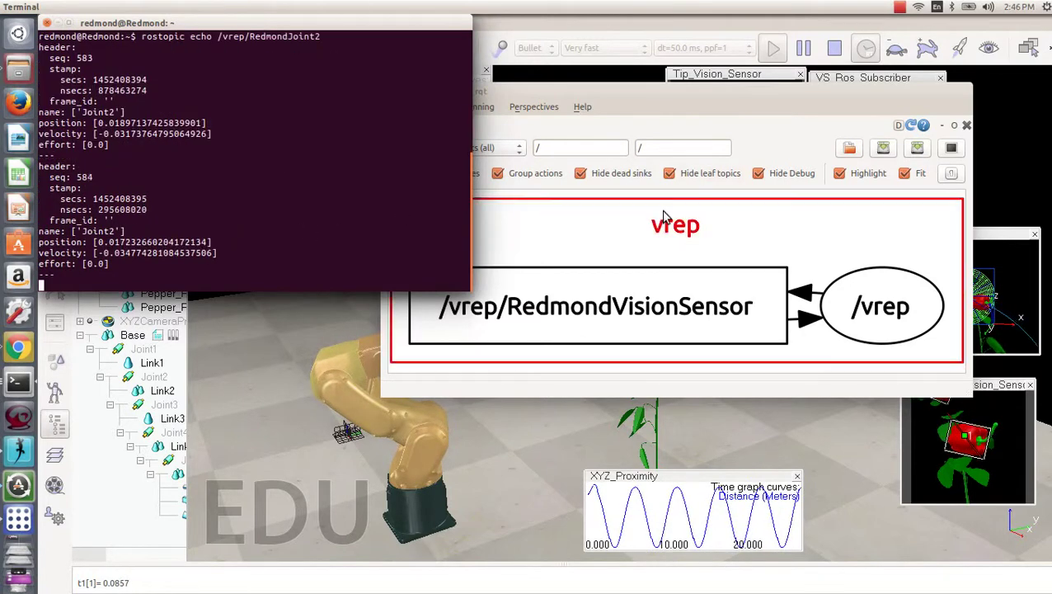
Try to update the node graph by switching between its display modes, finishing on Nodes/Topics (active).
left_click(494, 148)
left_click(494, 148)
left_click(495, 132)
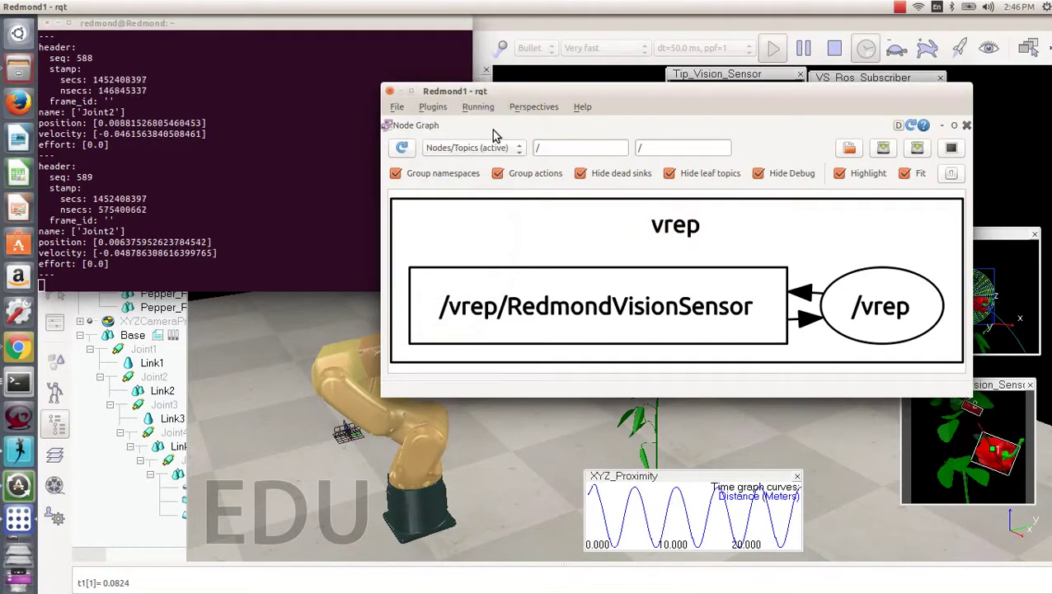
left_click(483, 148)
left_click(464, 132)
left_click(481, 150)
left_click(487, 176)
scroll(594, 264, "up", 3)
scroll(592, 259, "down", 6)
left_click(494, 146)
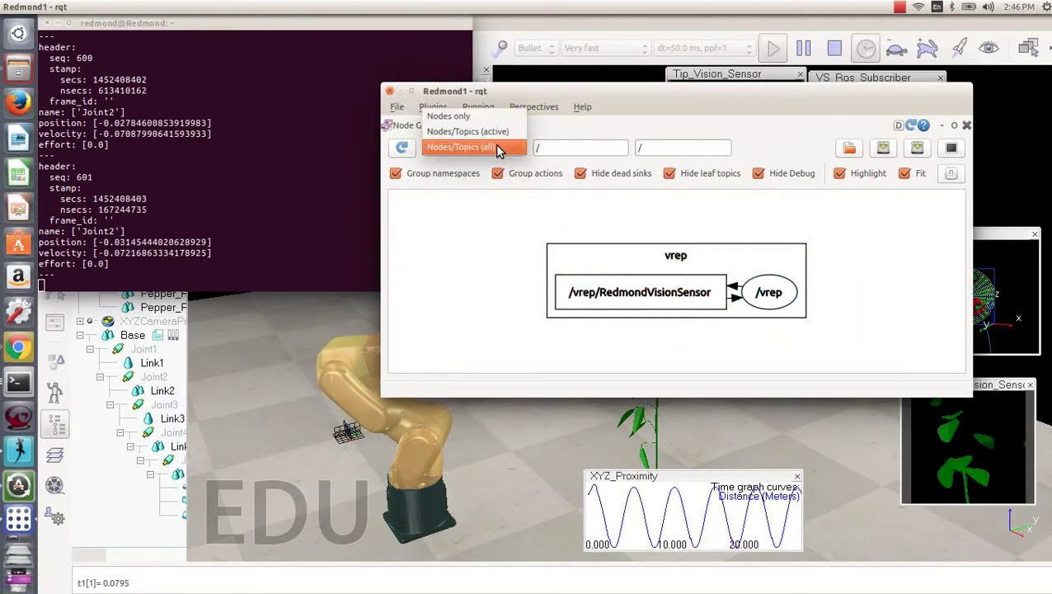
left_click(499, 132)
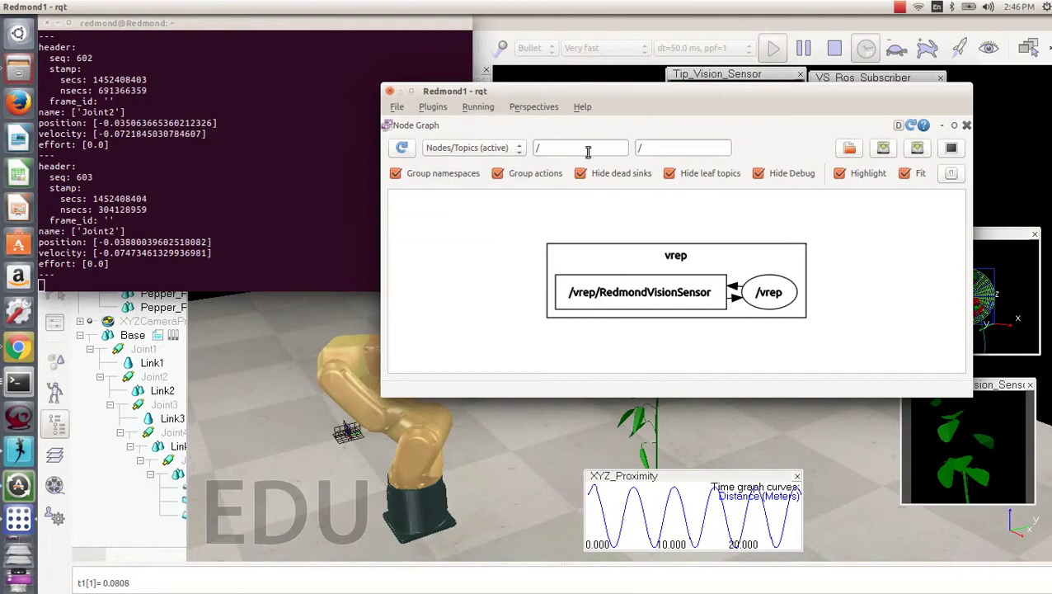
Close the Node Graph plugin in rqt and reopen it to reload the graph.
left_click(967, 125)
left_click(442, 108)
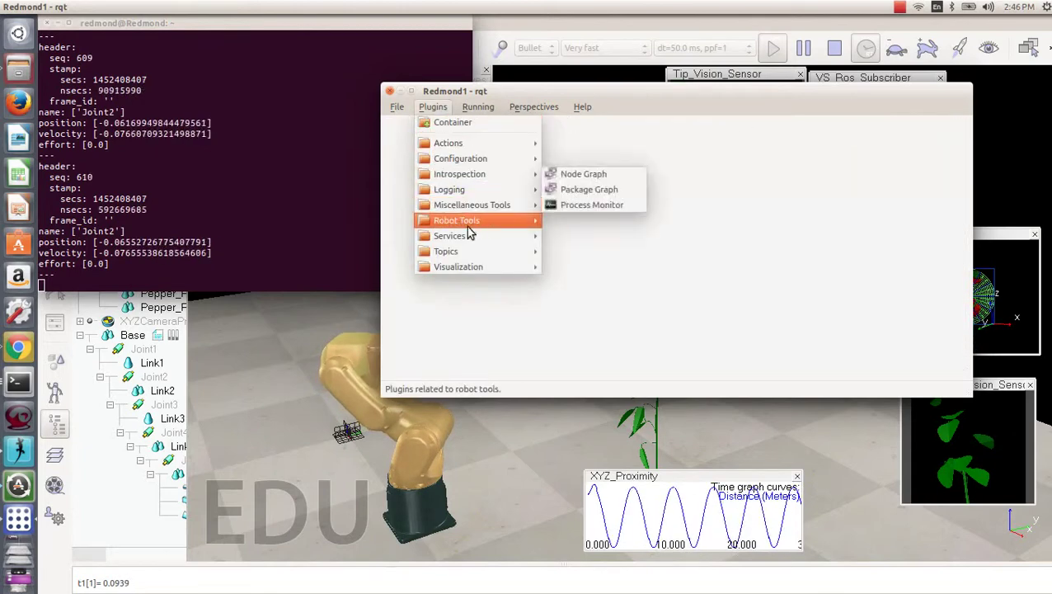
mouse_move(471, 254)
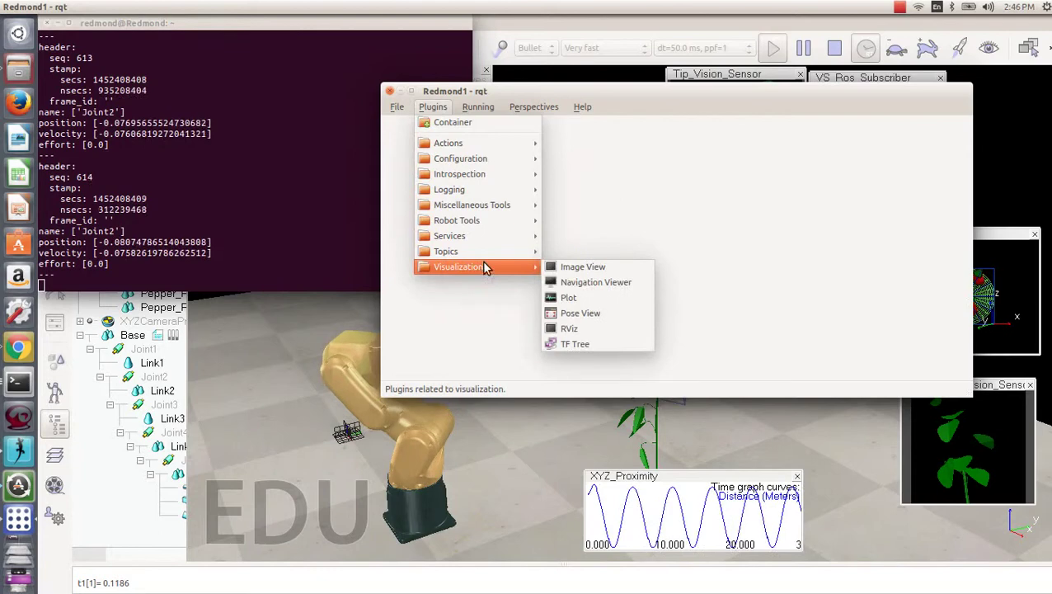
mouse_move(528, 175)
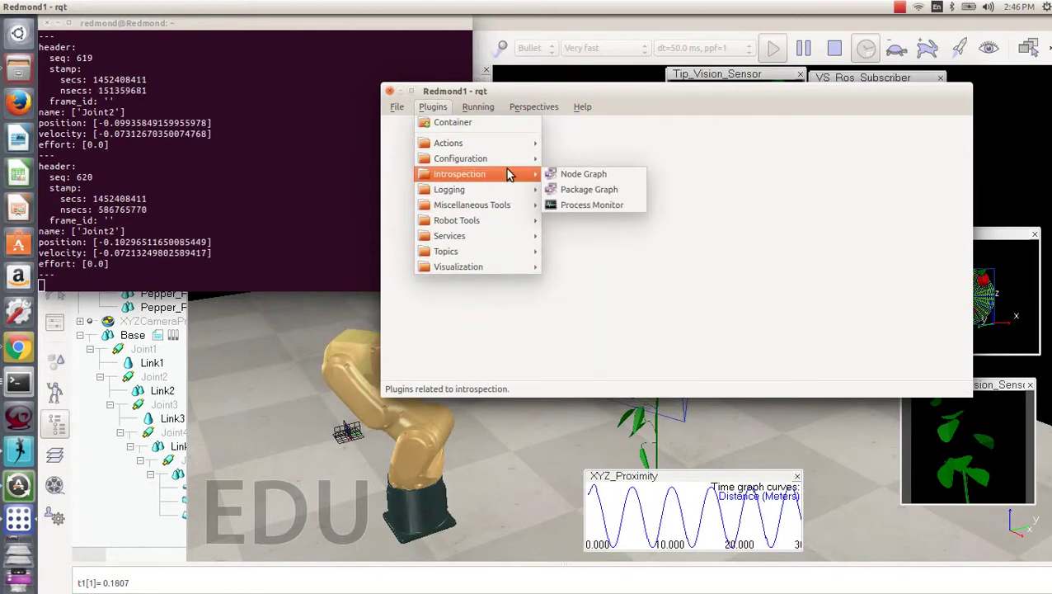
left_click(577, 175)
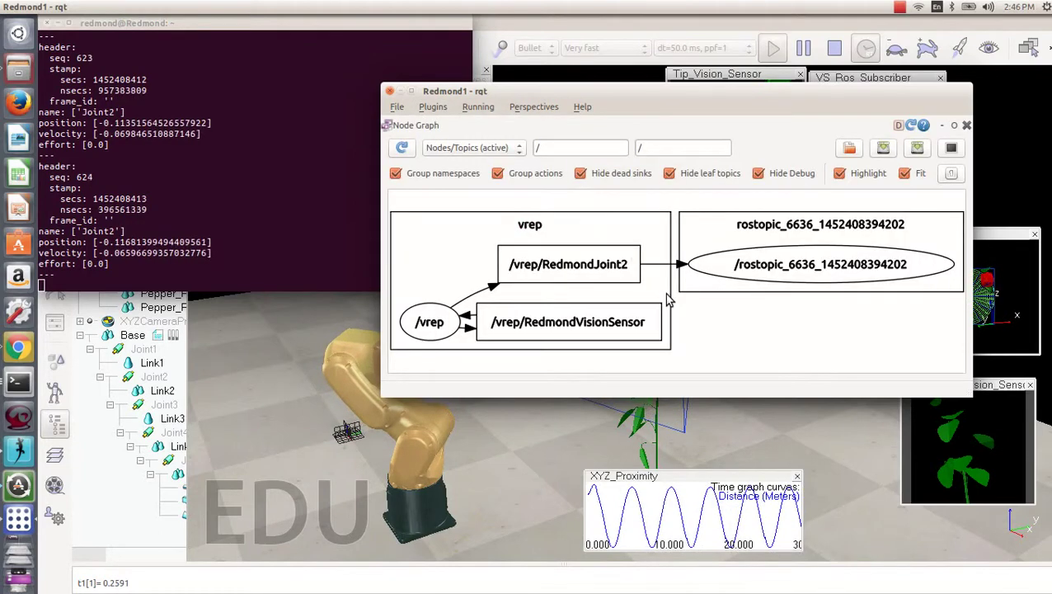
Open another new terminal and recall the rosservice list command from the command history.
left_click(169, 279)
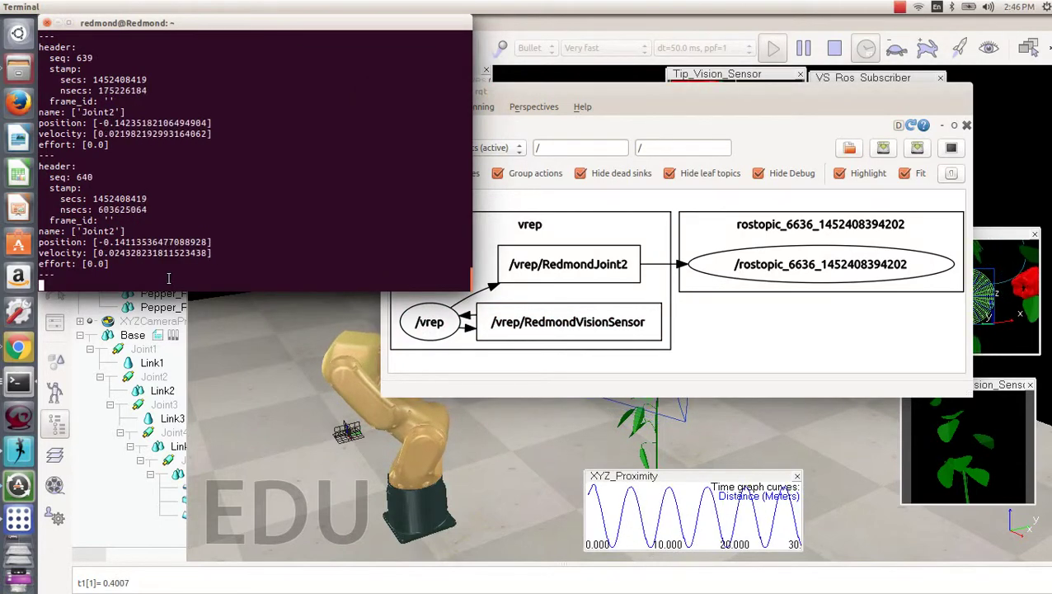
key("ctrl+alt+t")
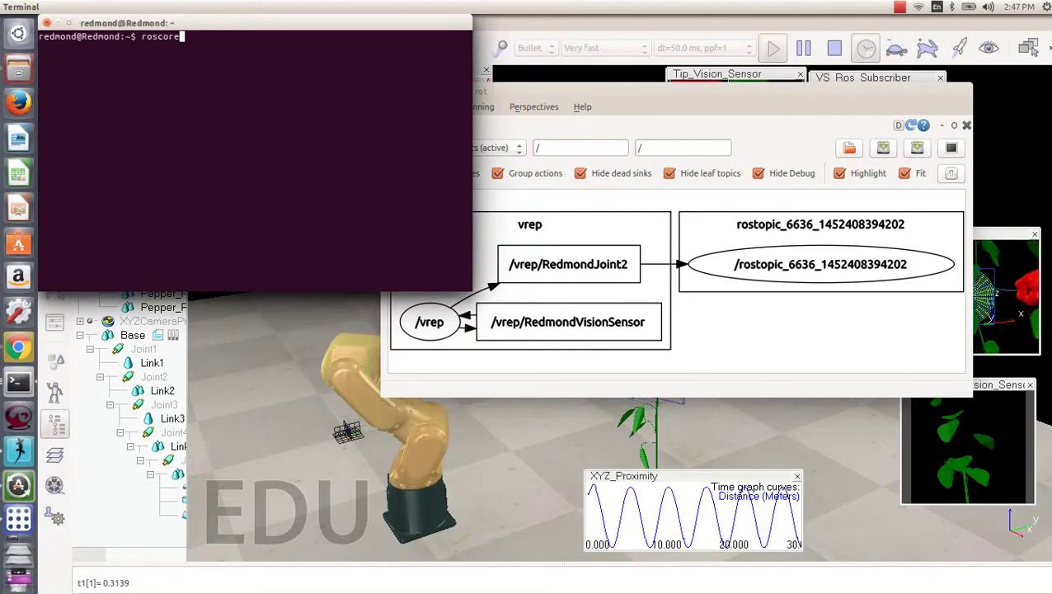
key("Up")
key("Up")
key("Up")
key("Up")
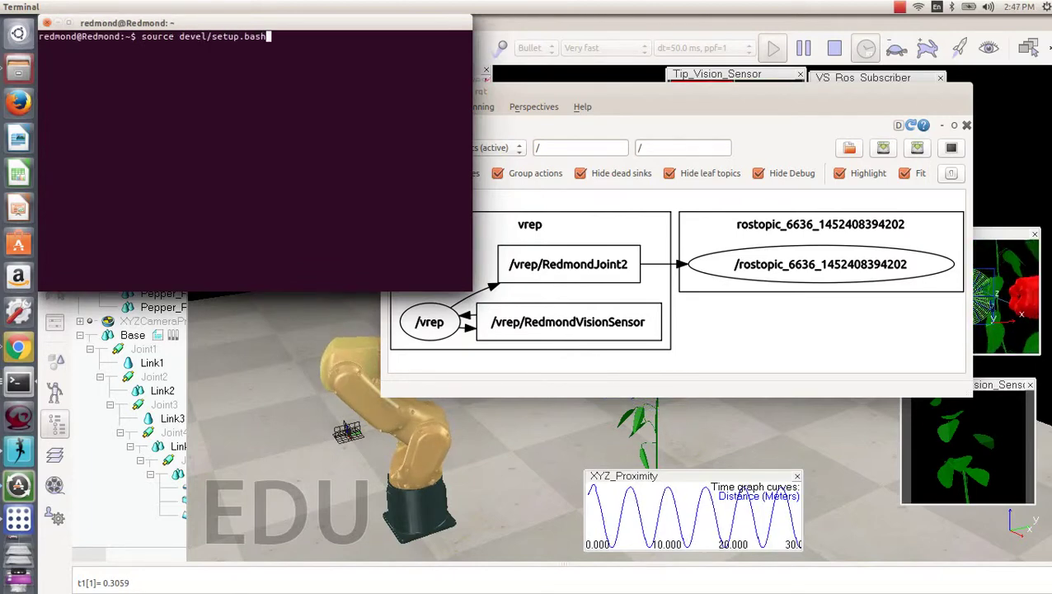
key("Up")
key("Up")
key("Up")
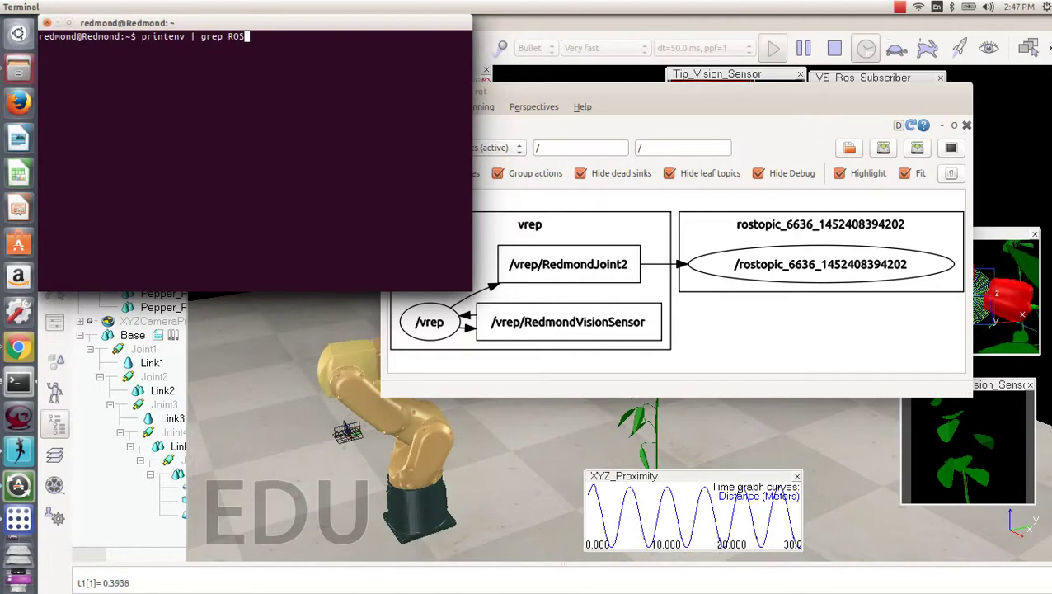
key("Up")
key("Up")
key("Up")
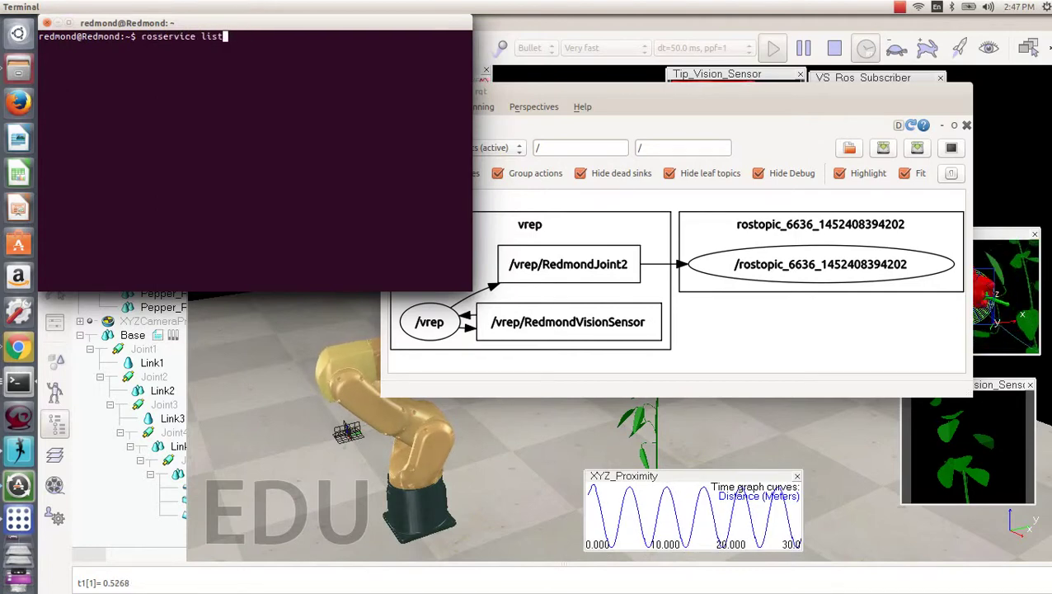